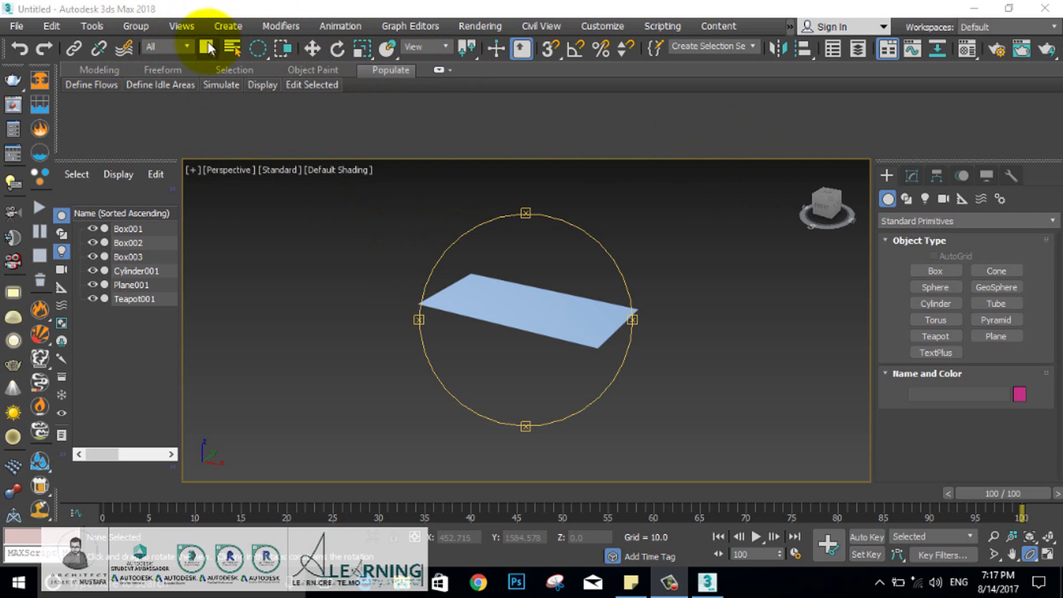
Step: Delete Plane001 from the scene, leaving the teapot, cylinder and three boxes
left_click(171, 47)
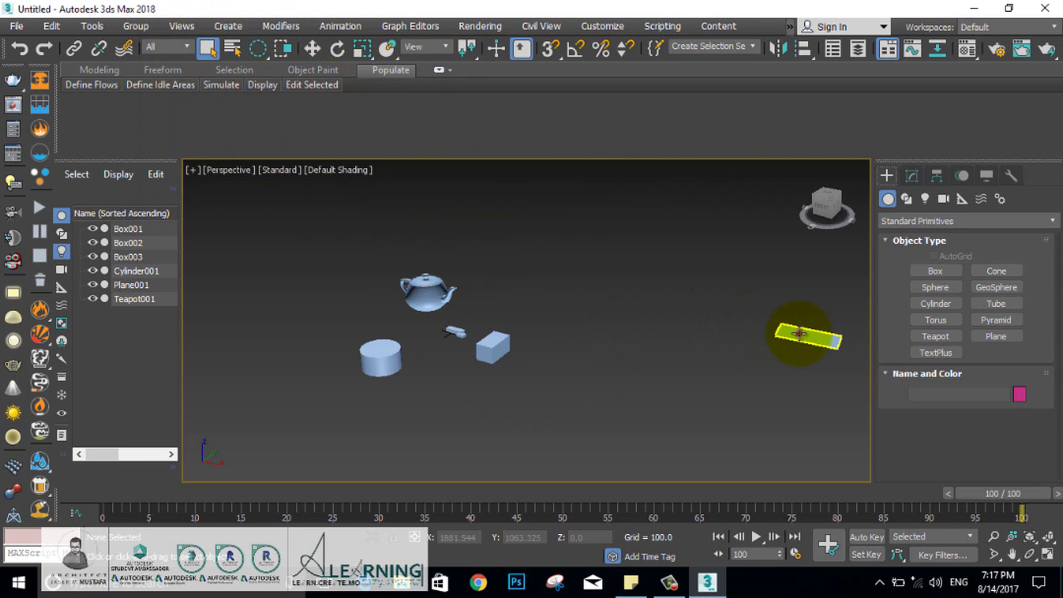
left_click(800, 333)
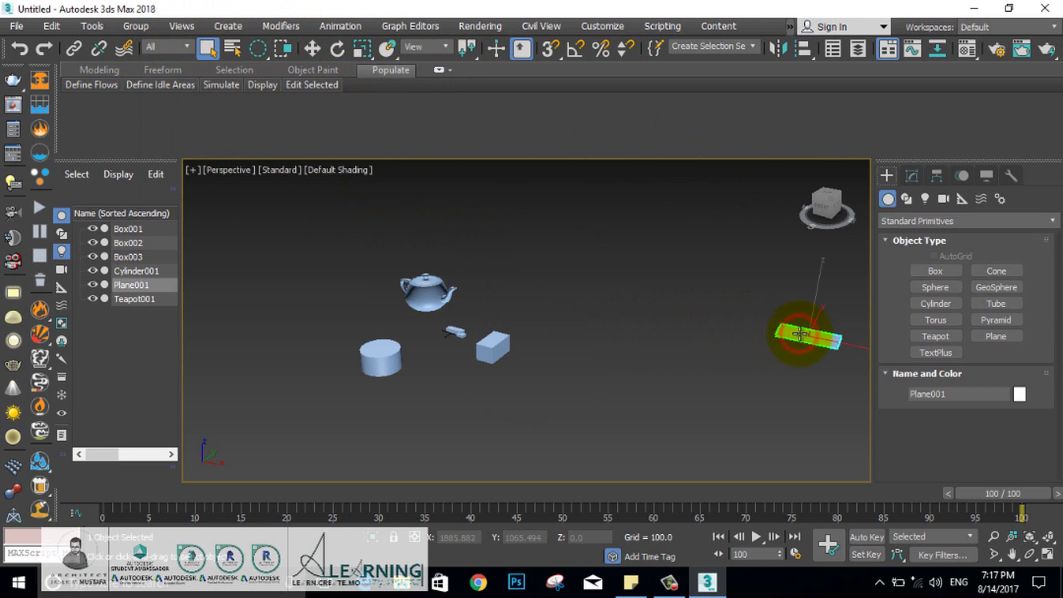
key("Delete")
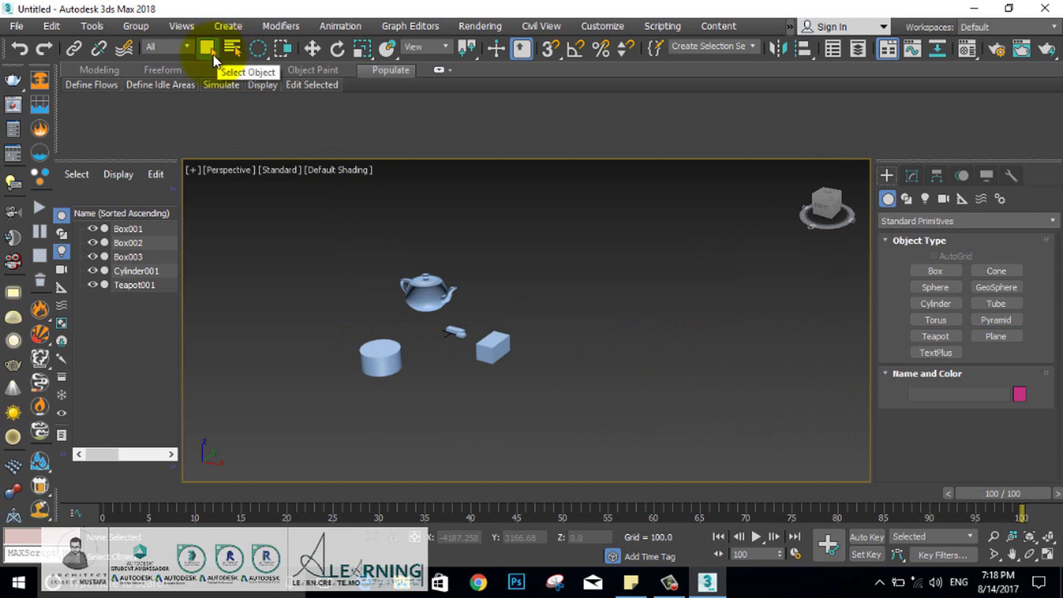
Step: Click the teapot, Box001, Box003 and the cylinder one at a time to select each
mouse_move(255, 82)
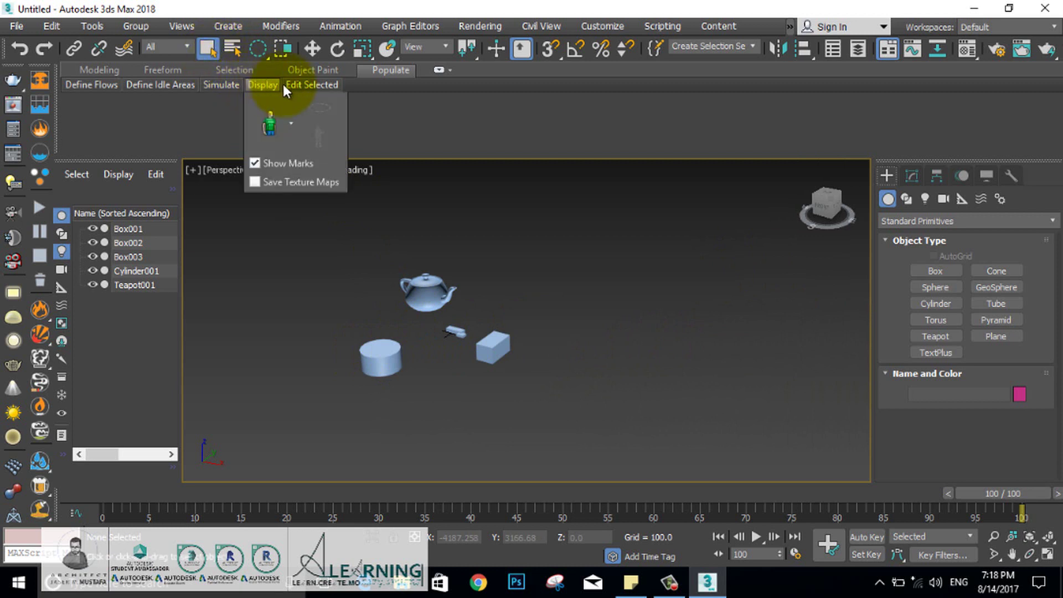
left_click(427, 290)
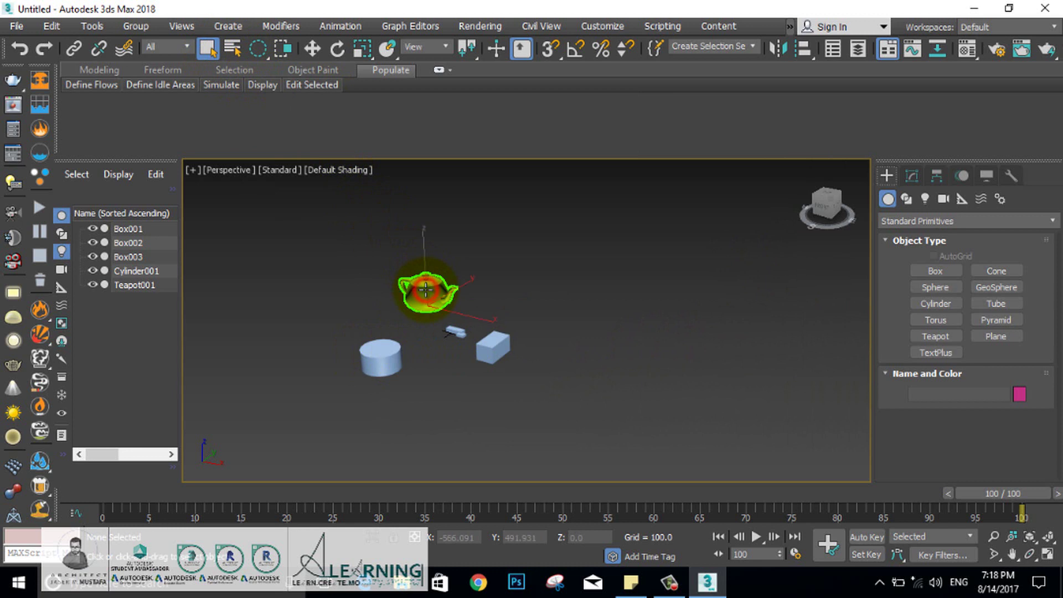
left_click(455, 332)
left_click(492, 347)
left_click(380, 357)
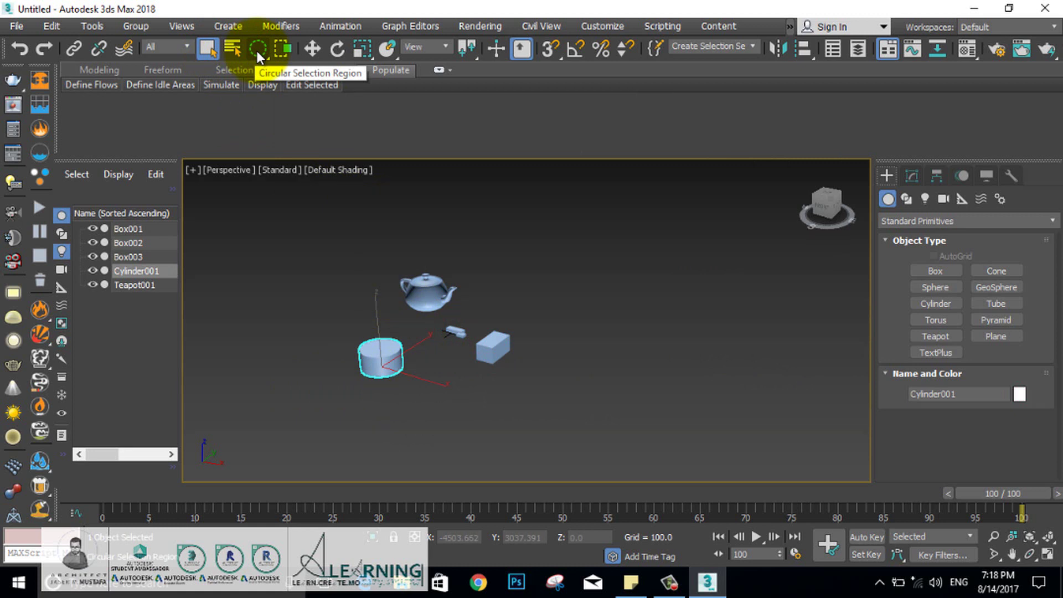
Step: Set the selection region shape to Rectangular Selection Region
left_click_drag(257, 51, 264, 50)
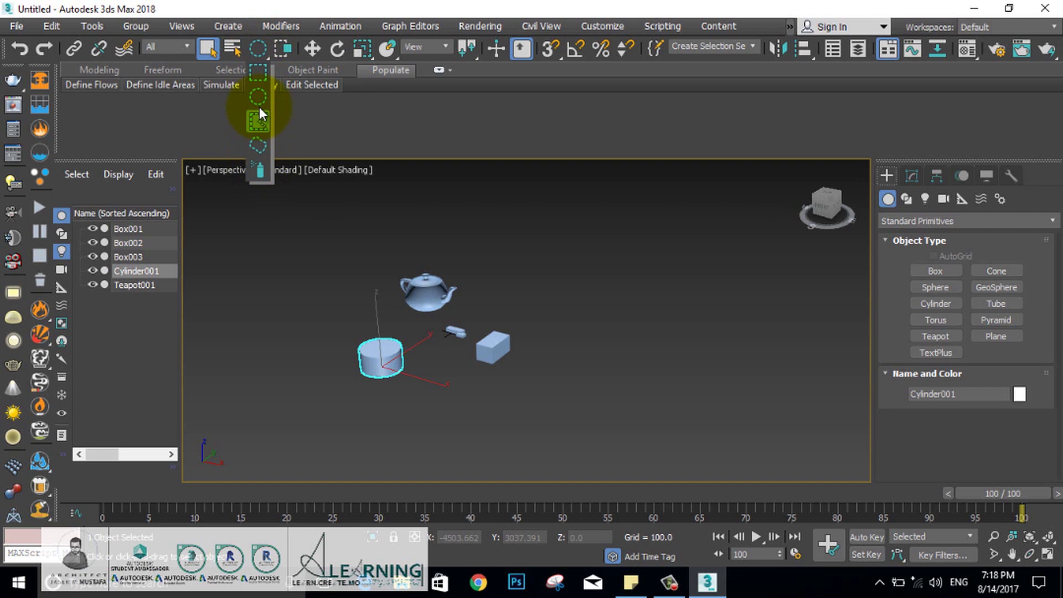
left_click_drag(260, 108, 260, 87)
left_click_drag(266, 158, 268, 117)
left_click_drag(264, 74, 263, 71)
left_click_drag(264, 89, 264, 91)
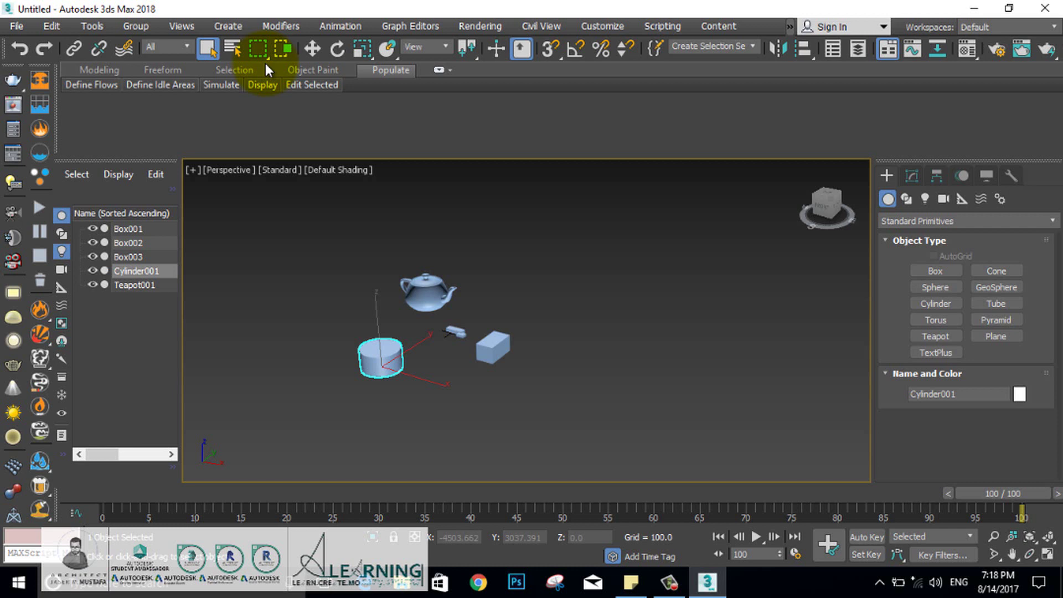
Step: Drag a rectangular region around the teapot, three boxes and cylinder to select all five
left_click_drag(503, 247, 386, 330)
left_click_drag(410, 271, 518, 216)
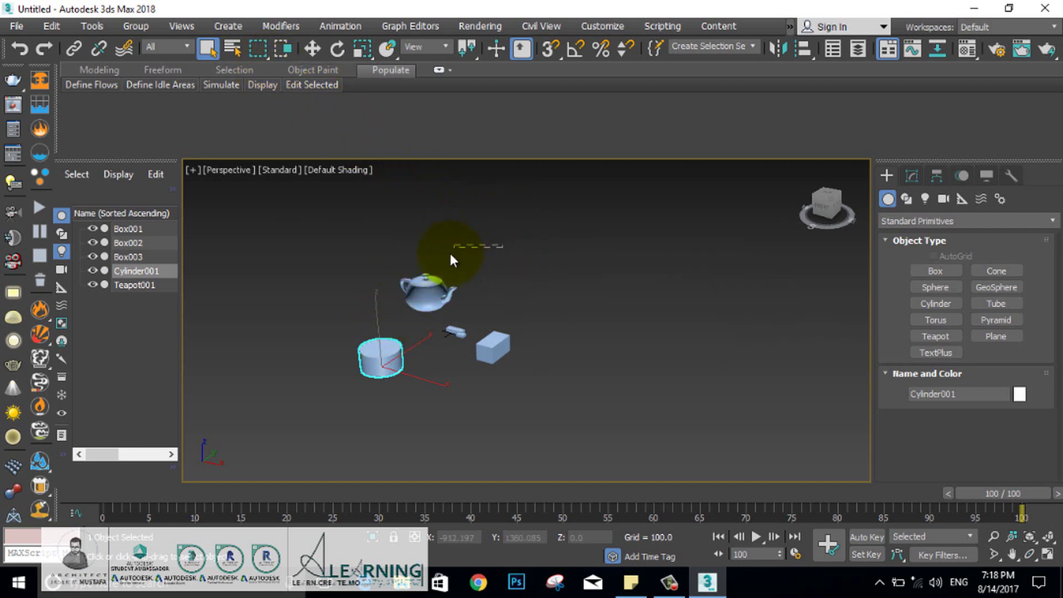
left_click_drag(452, 261, 388, 333)
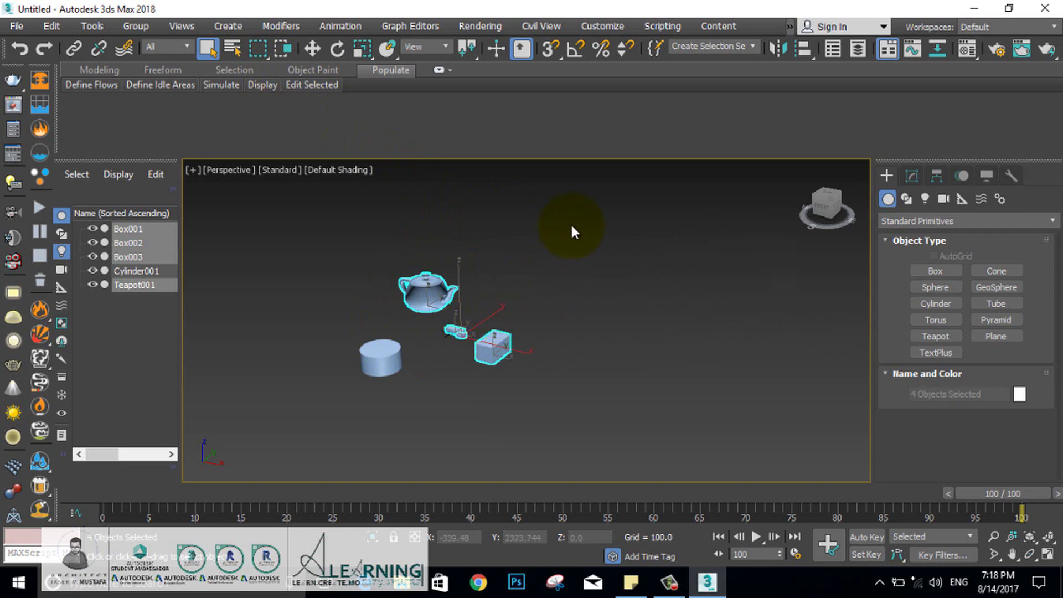
left_click_drag(572, 227, 357, 375)
left_click_drag(527, 230, 340, 389)
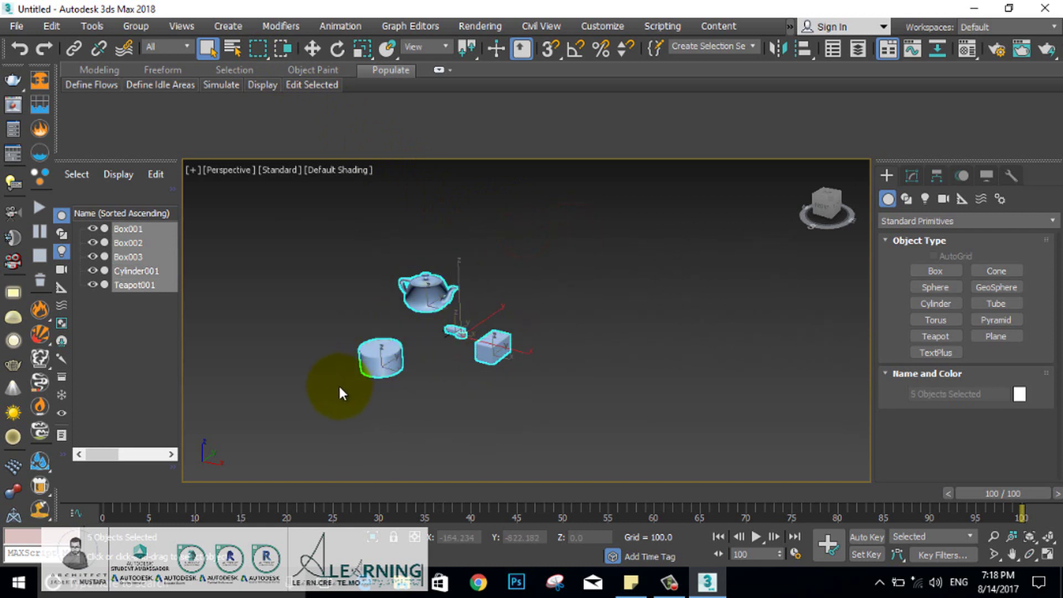
left_click(552, 242)
left_click(296, 237)
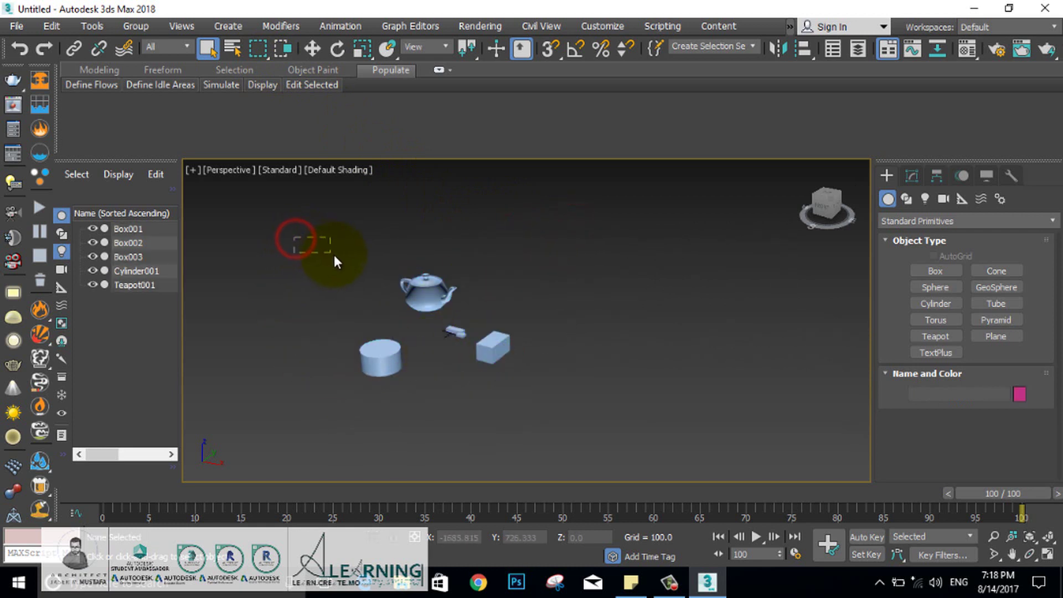
left_click_drag(334, 254, 598, 386)
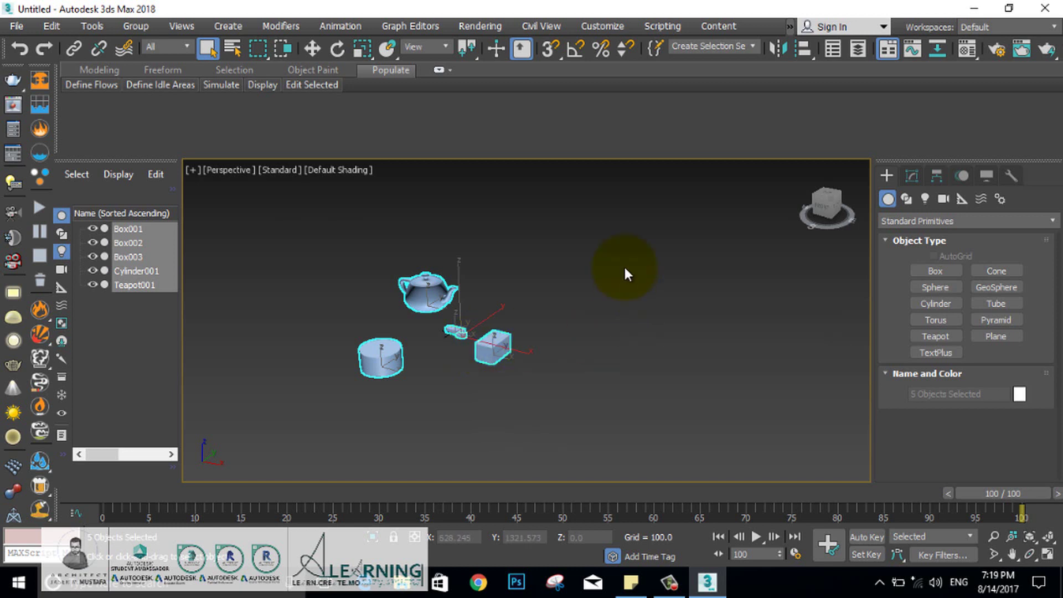
Step: Check Auto Window/Crossing by Direction on the General tab of Preferences
left_click(611, 26)
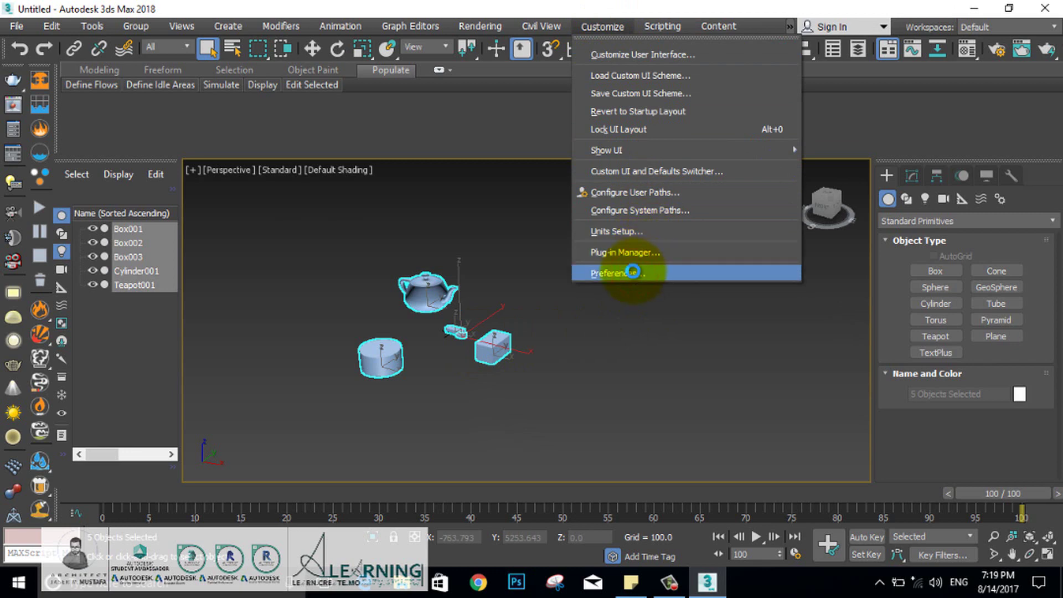
left_click(633, 271)
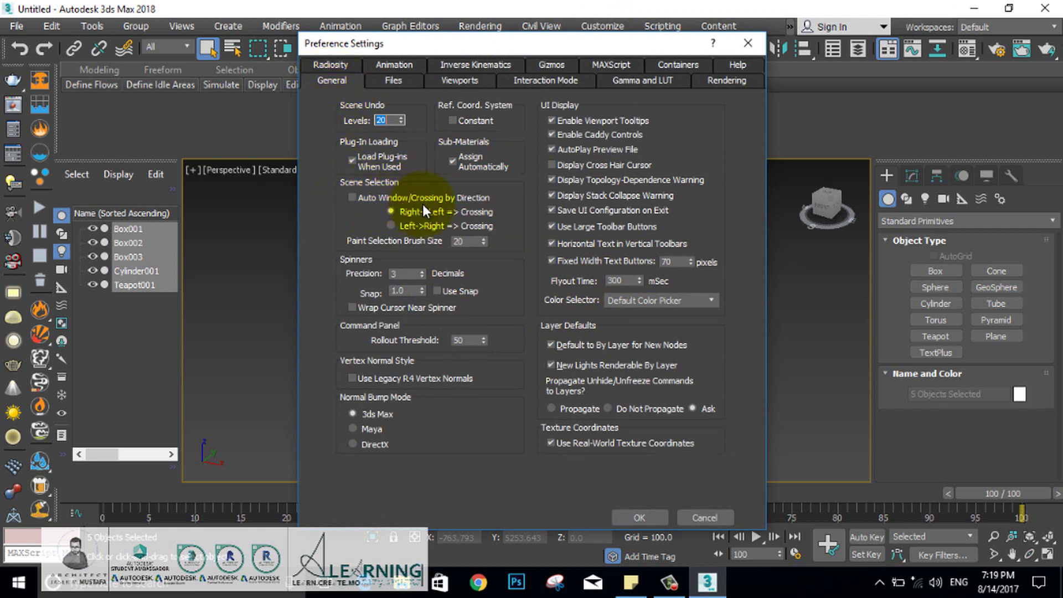
left_click(358, 199)
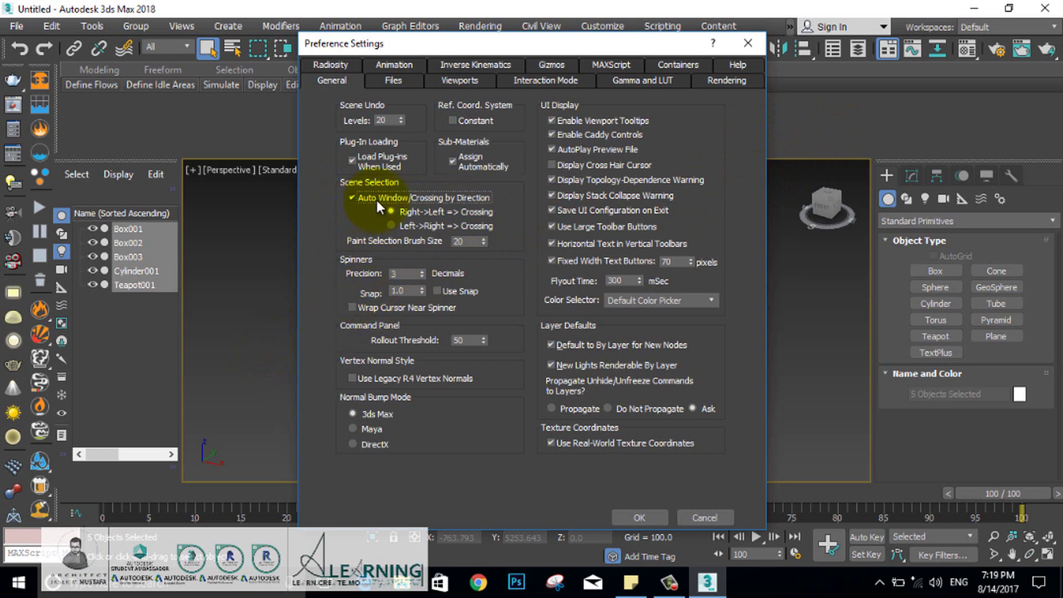
Step: Close Preferences and try right-to-left crossing and left-to-right window regions on the objects
left_click(638, 516)
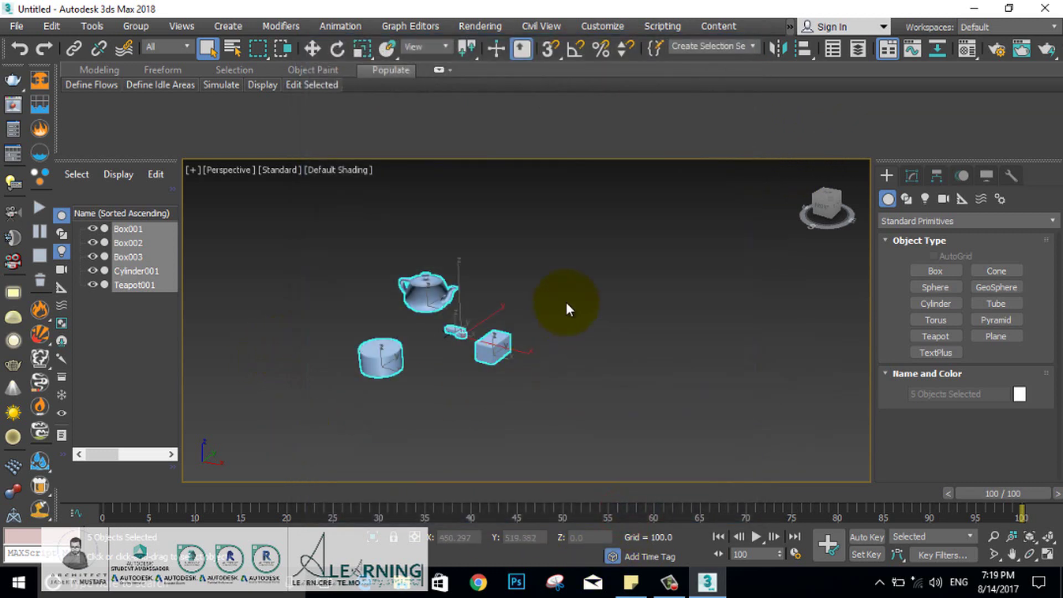
left_click_drag(597, 214, 451, 295)
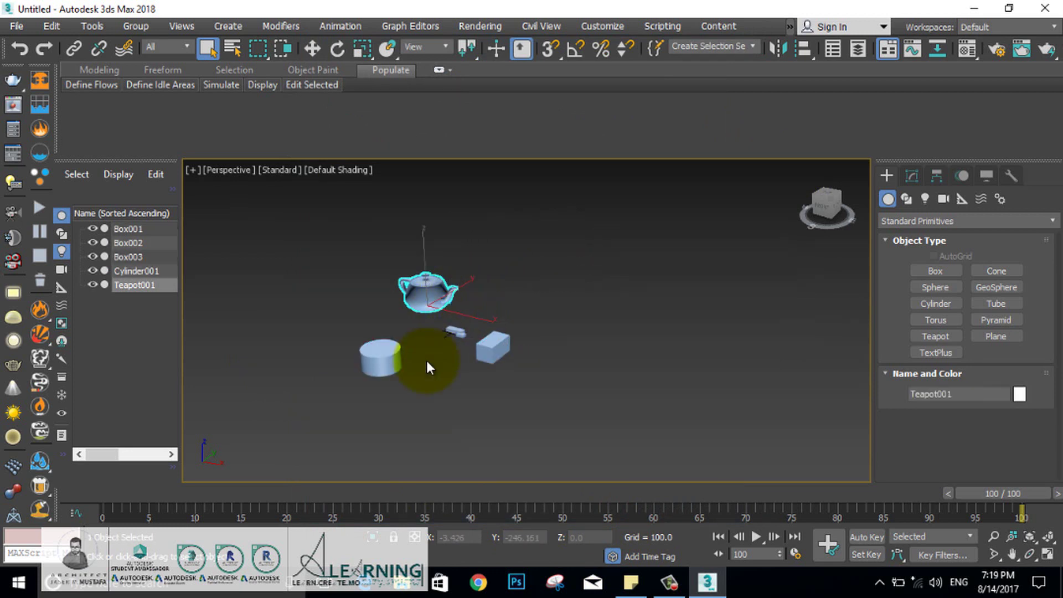
left_click_drag(580, 252, 427, 386)
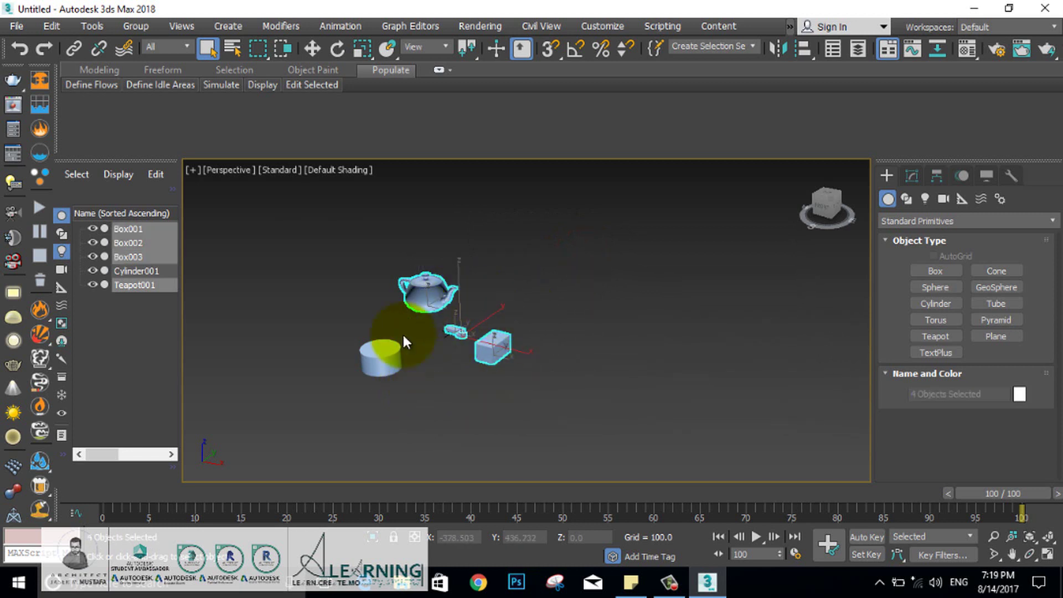
left_click_drag(320, 237, 463, 318)
left_click_drag(390, 210, 480, 354)
Step: Clear the selection and set the Window/Crossing toggle to window mode
left_click(521, 377)
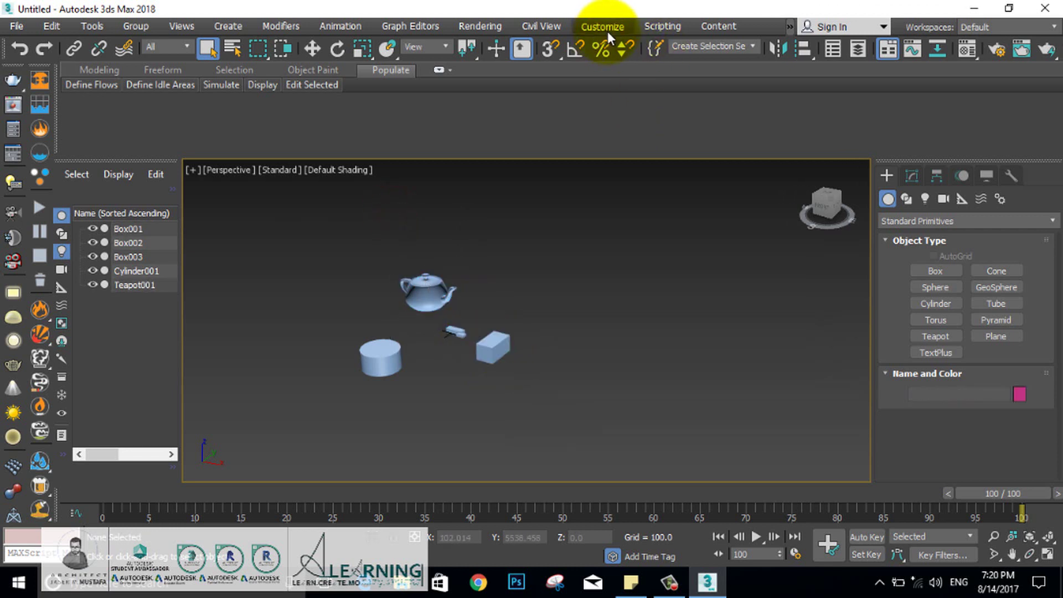
left_click(282, 49)
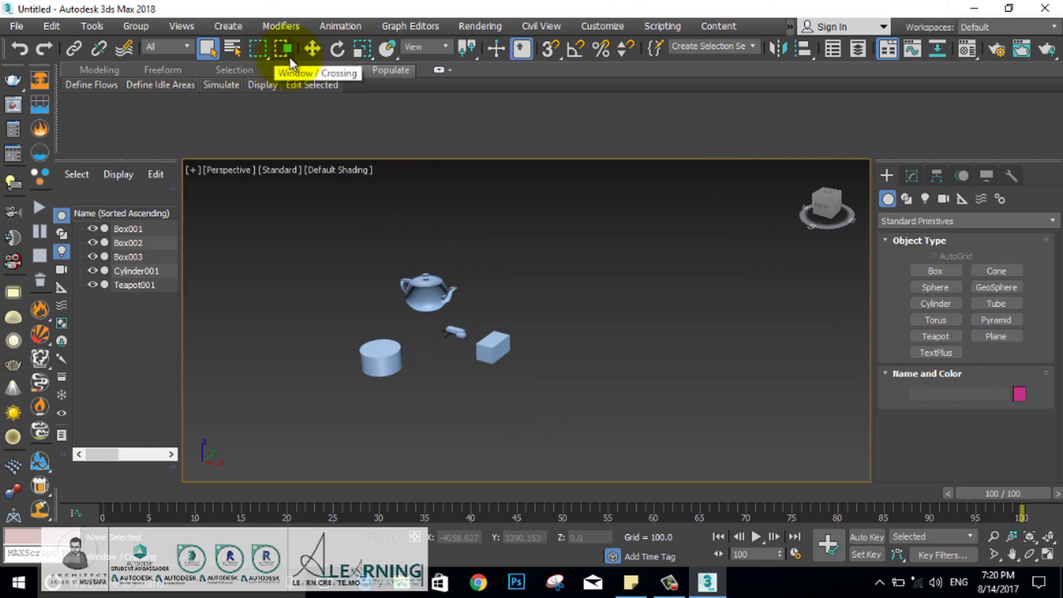
left_click(282, 49)
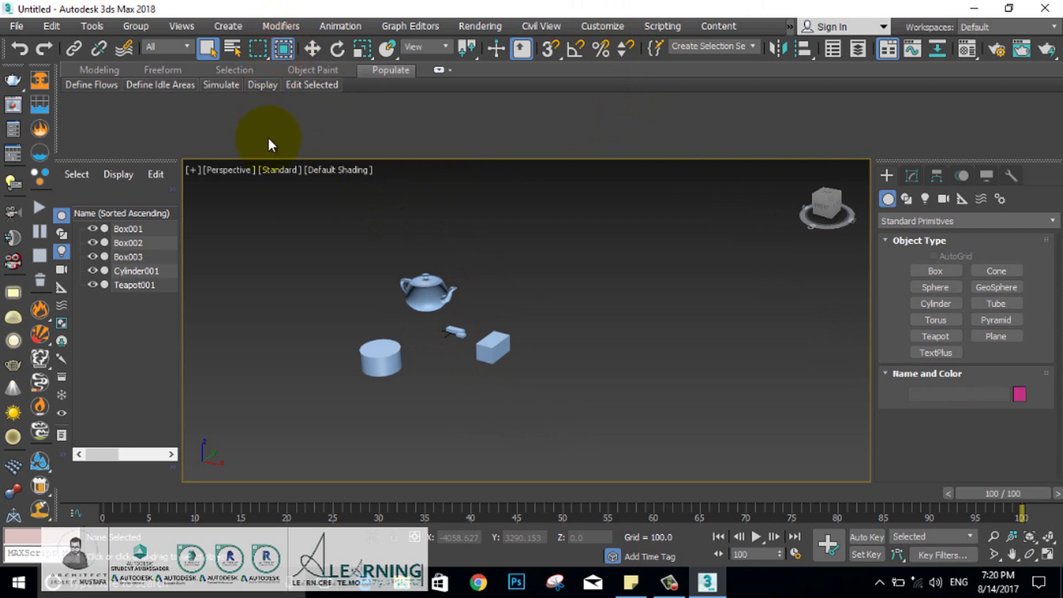
Step: Toggle Window/Crossing mode and review the Preferences setting without changing it
left_click(282, 49)
left_click(602, 26)
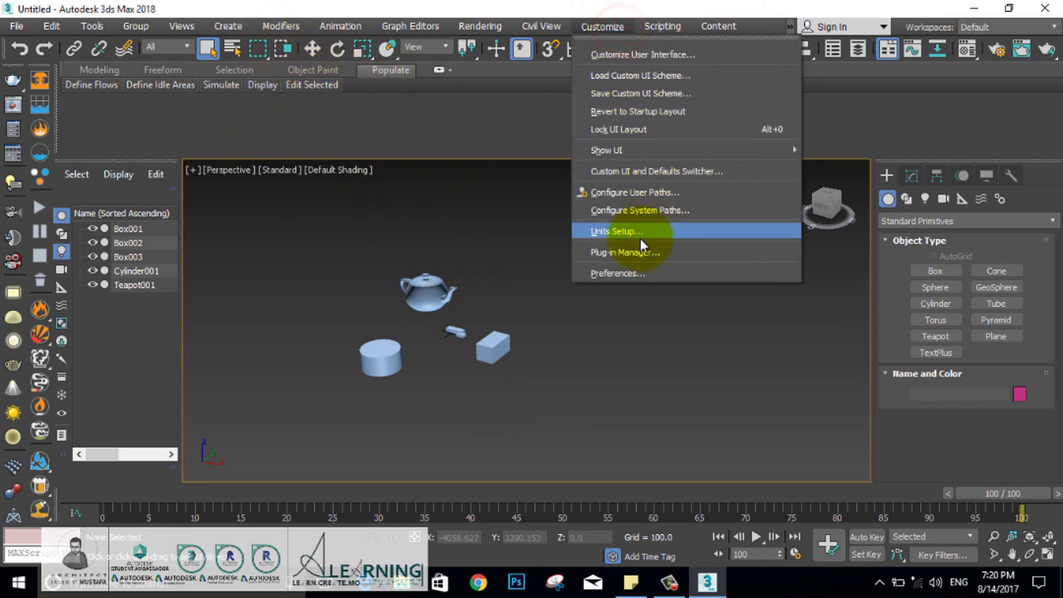
left_click(632, 272)
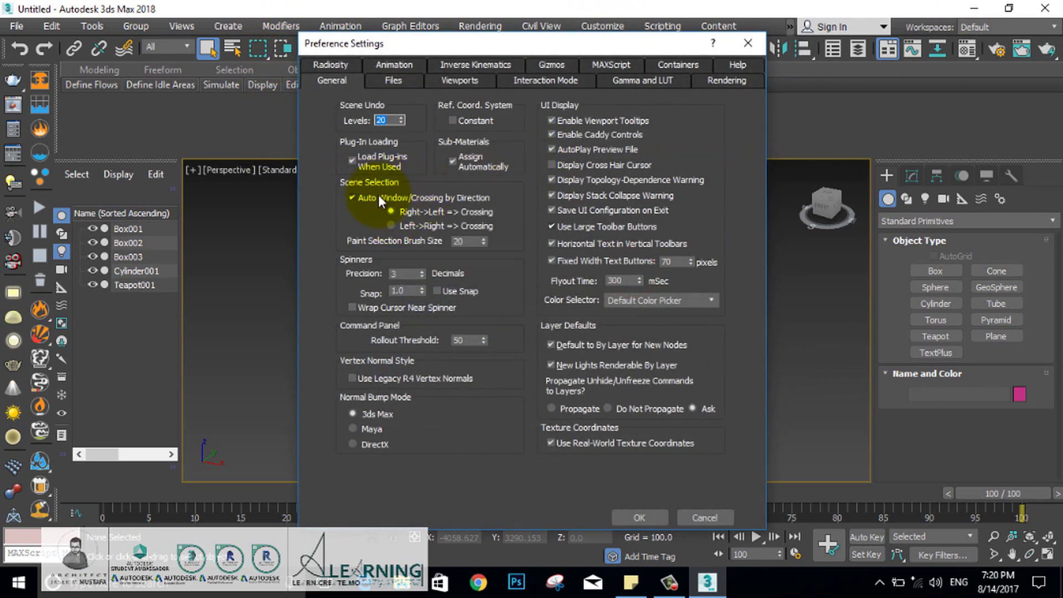
left_click(642, 516)
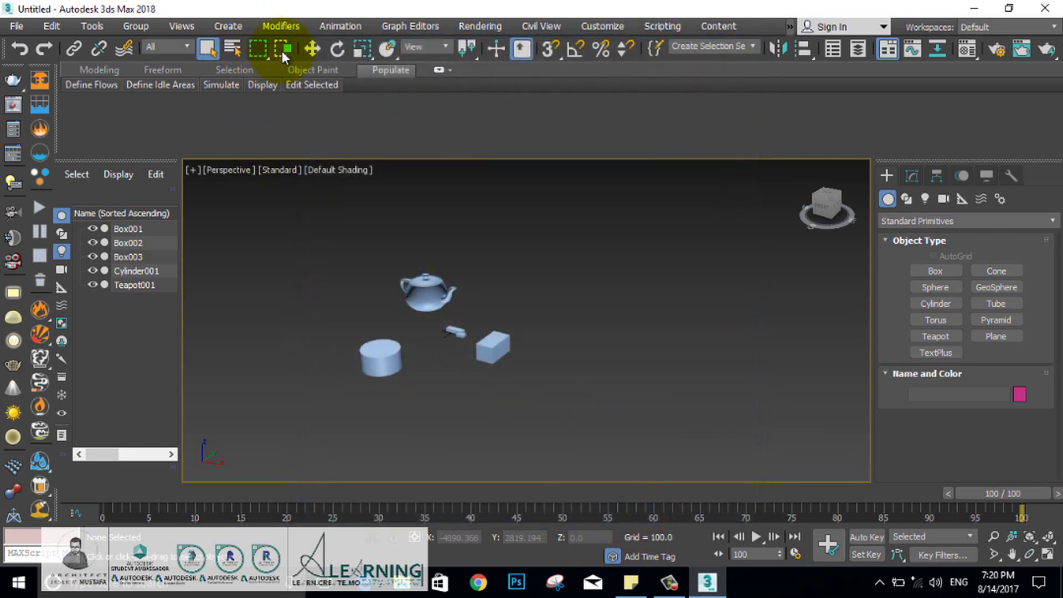
Step: Compare crossing and window regions on the teapot, ending with nothing selected
left_click(286, 50)
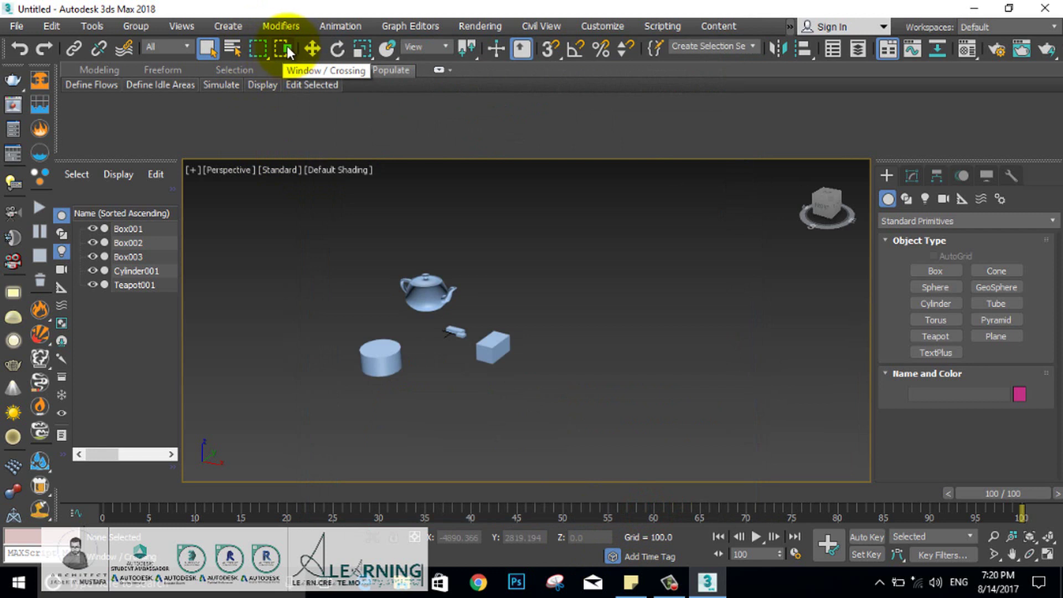
left_click_drag(498, 211, 422, 293)
left_click(283, 49)
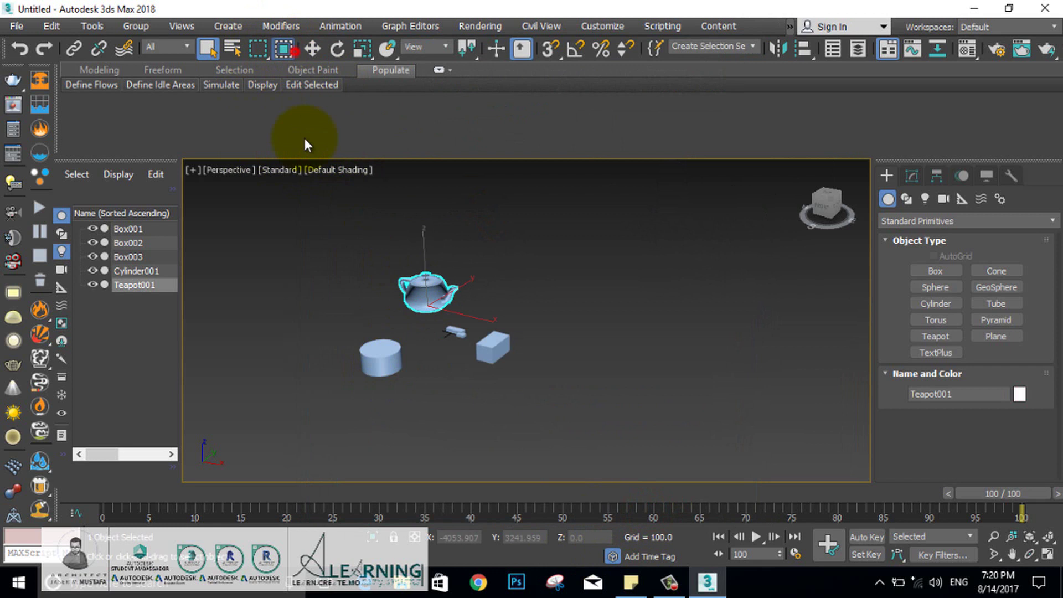
left_click_drag(666, 199, 497, 246)
left_click(470, 204)
left_click_drag(526, 206, 450, 296)
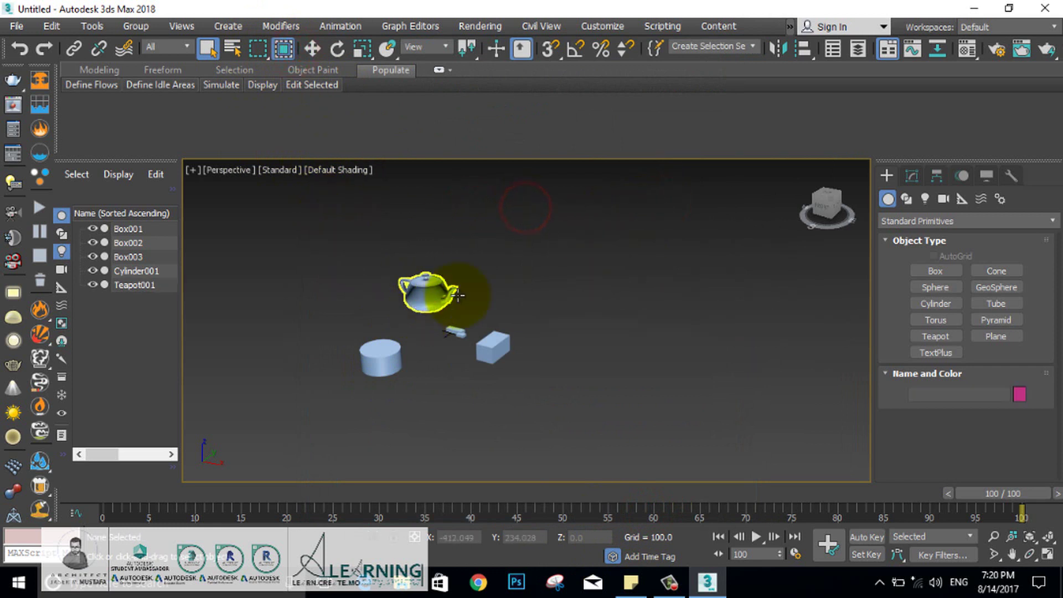
left_click_drag(381, 228, 399, 324)
left_click(581, 241)
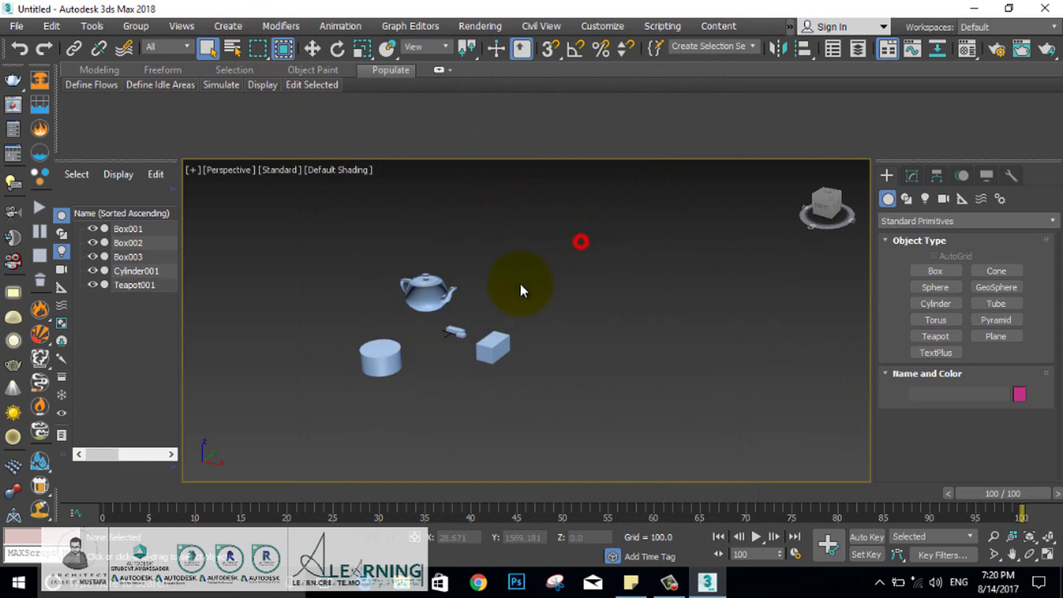
Step: Re-enable Auto Window/Crossing by Direction, keep Right->Left => Crossing, and confirm Preferences
left_click(285, 49)
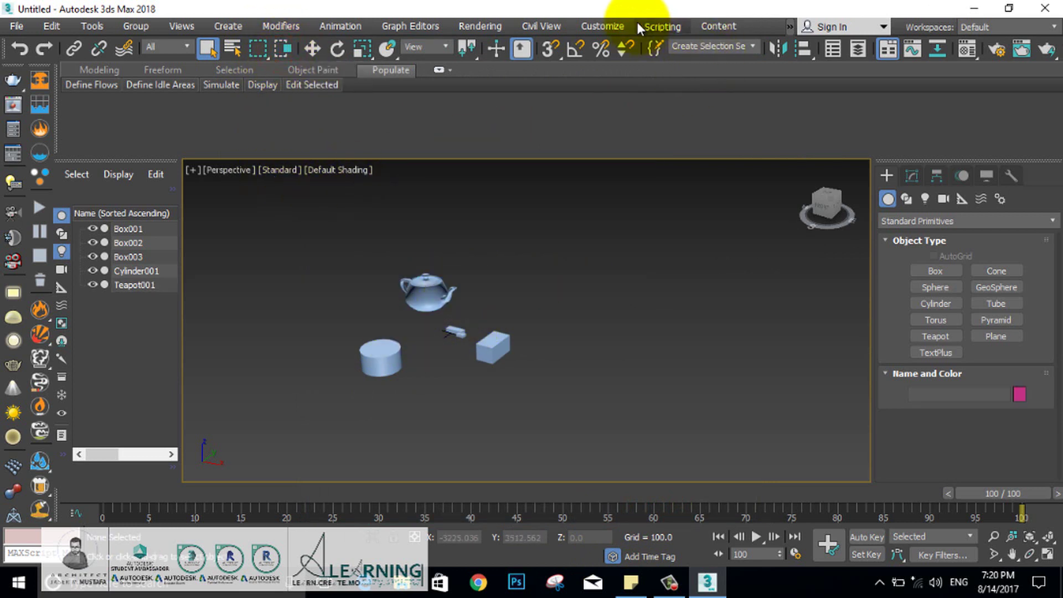
left_click(623, 26)
left_click(622, 271)
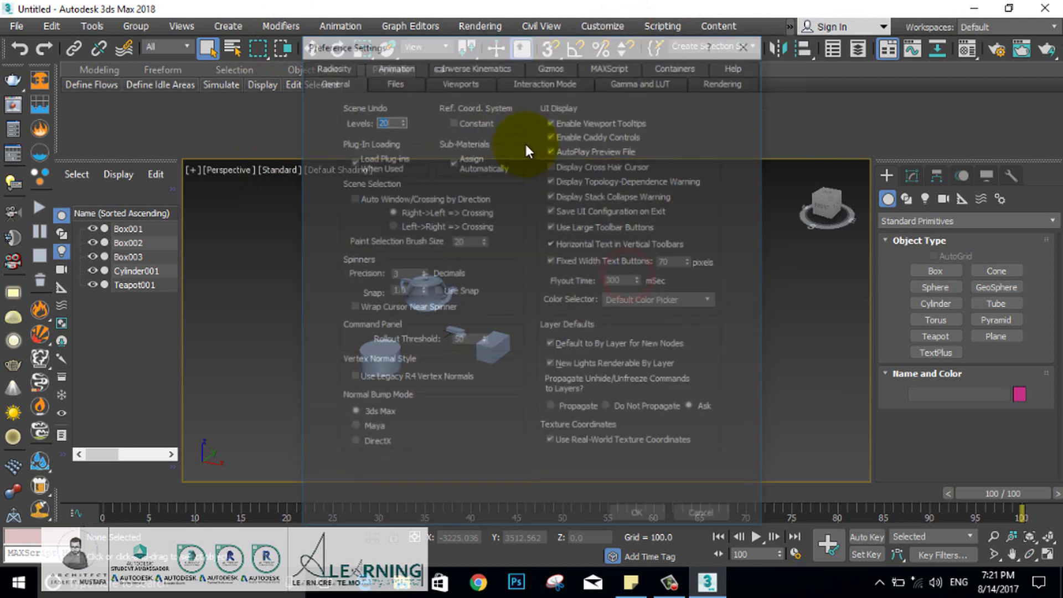
left_click(368, 197)
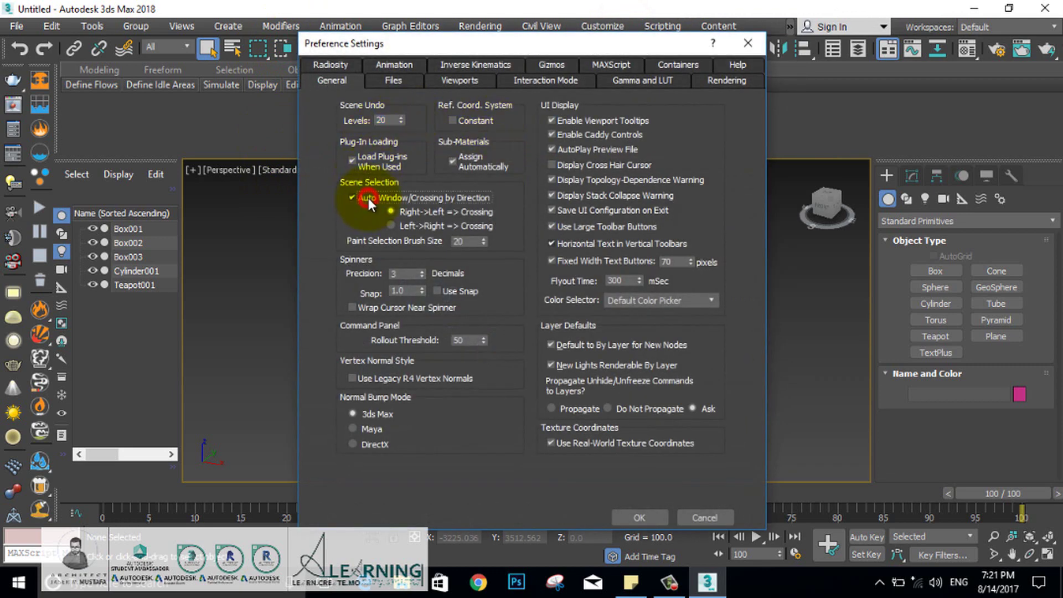
left_click(451, 223)
left_click(448, 212)
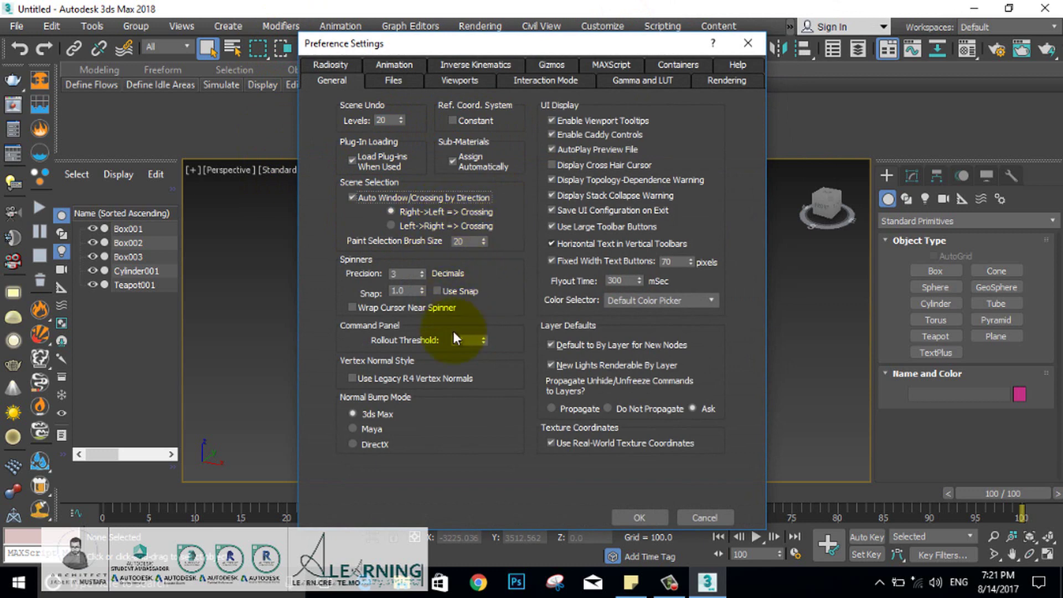
left_click(639, 518)
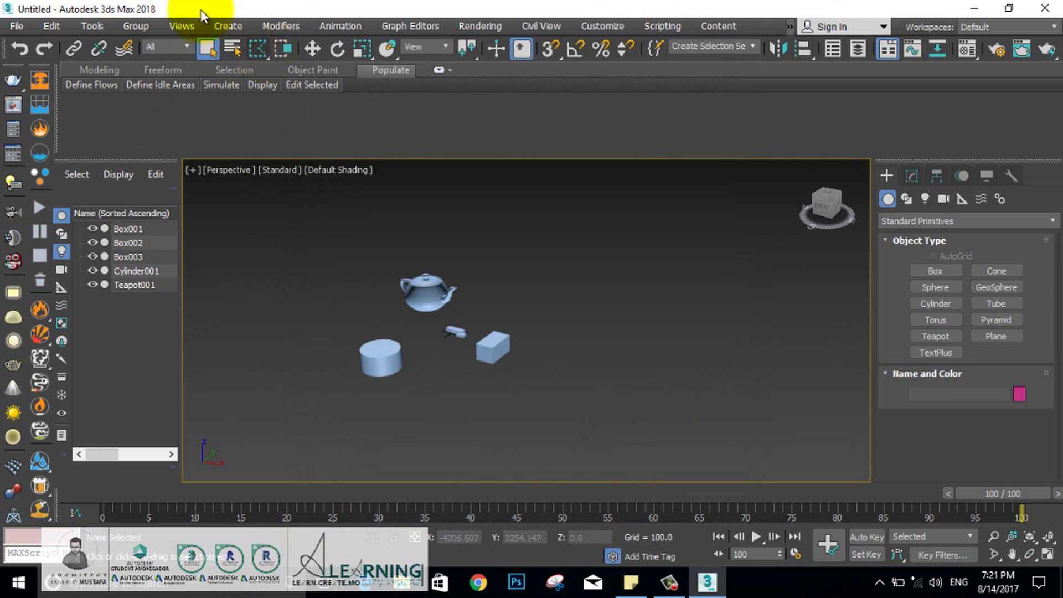
Step: Select all five objects with a rectangular region, then the three boxes with a circular one
left_click_drag(256, 51, 261, 69)
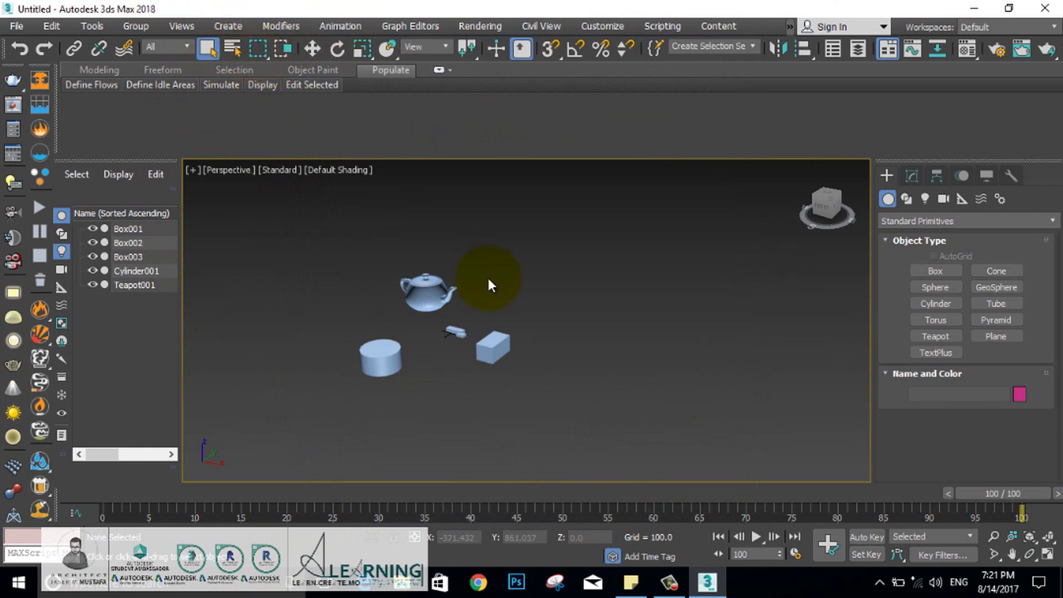
left_click_drag(529, 230, 327, 358)
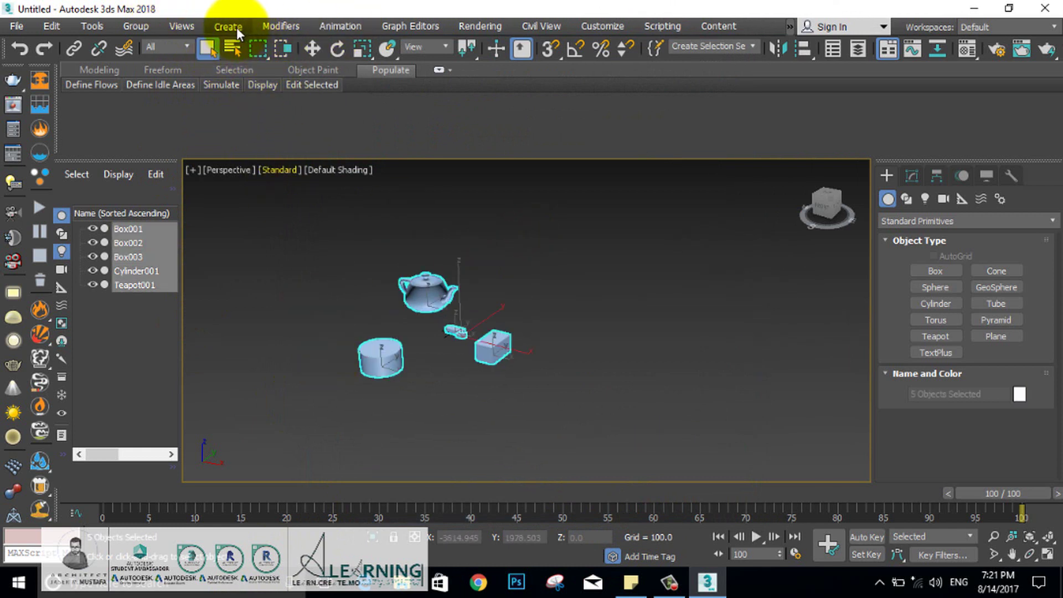
left_click_drag(256, 49, 264, 98)
left_click_drag(484, 316, 501, 219)
left_click_drag(257, 49, 274, 125)
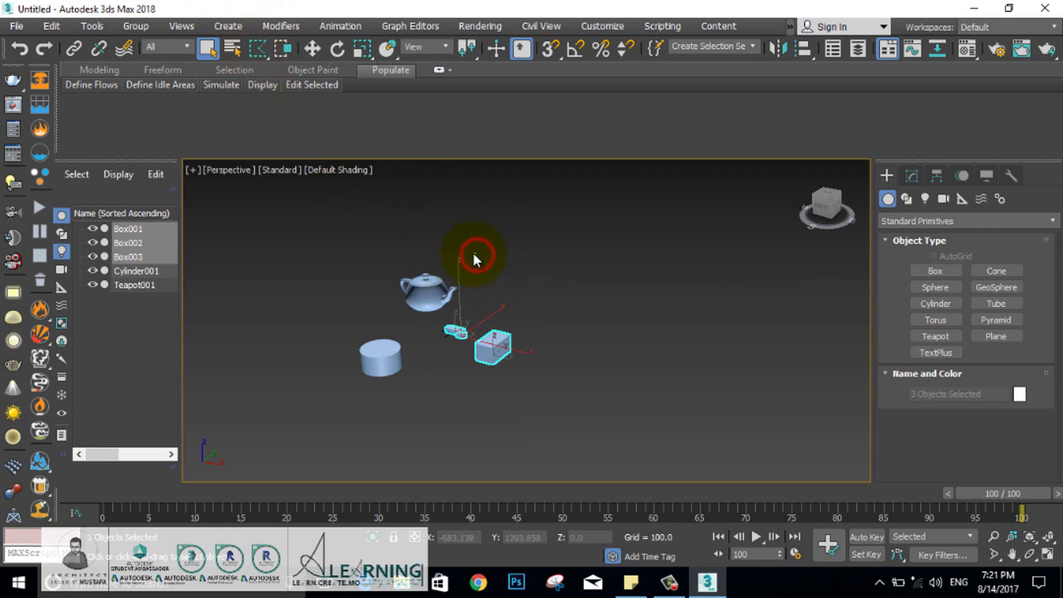
Step: Draw a fence region around all five objects to select them
left_click_drag(469, 254, 306, 216)
left_click(259, 330)
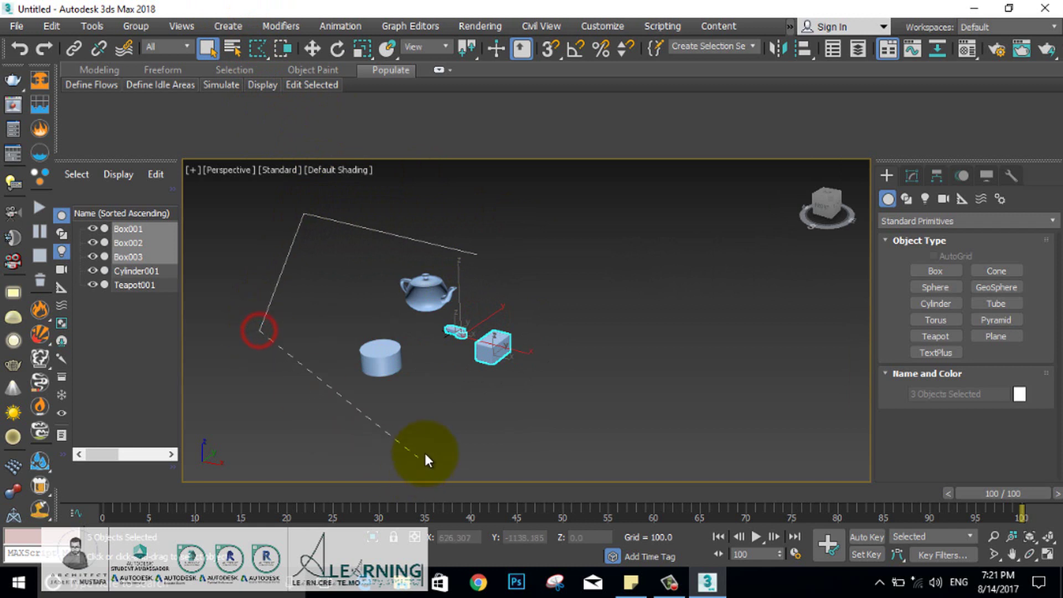
left_click(429, 451)
left_click(707, 376)
left_click(603, 225)
left_click(441, 250)
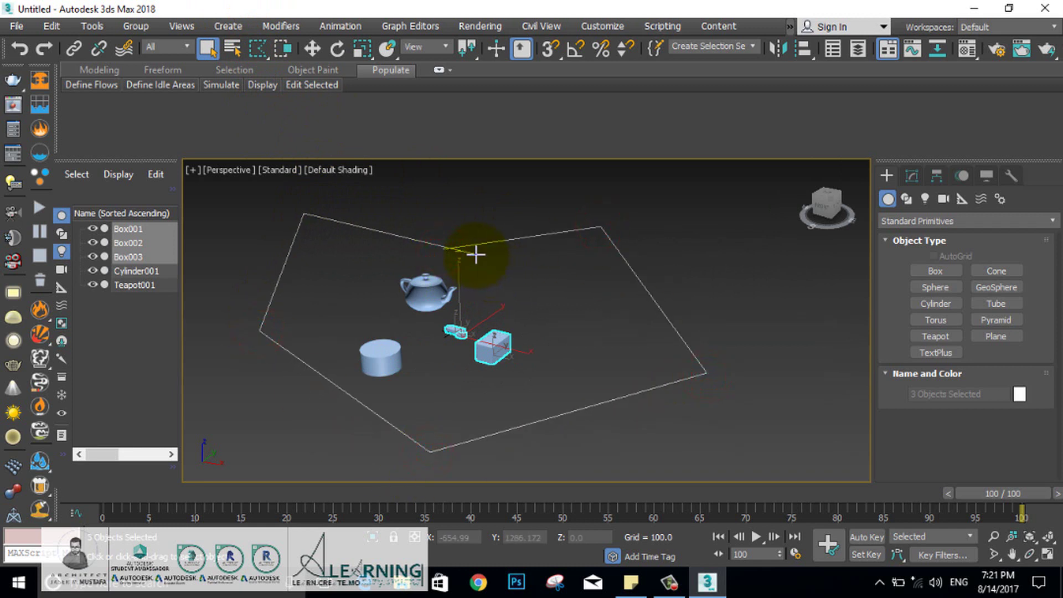
left_click(476, 255)
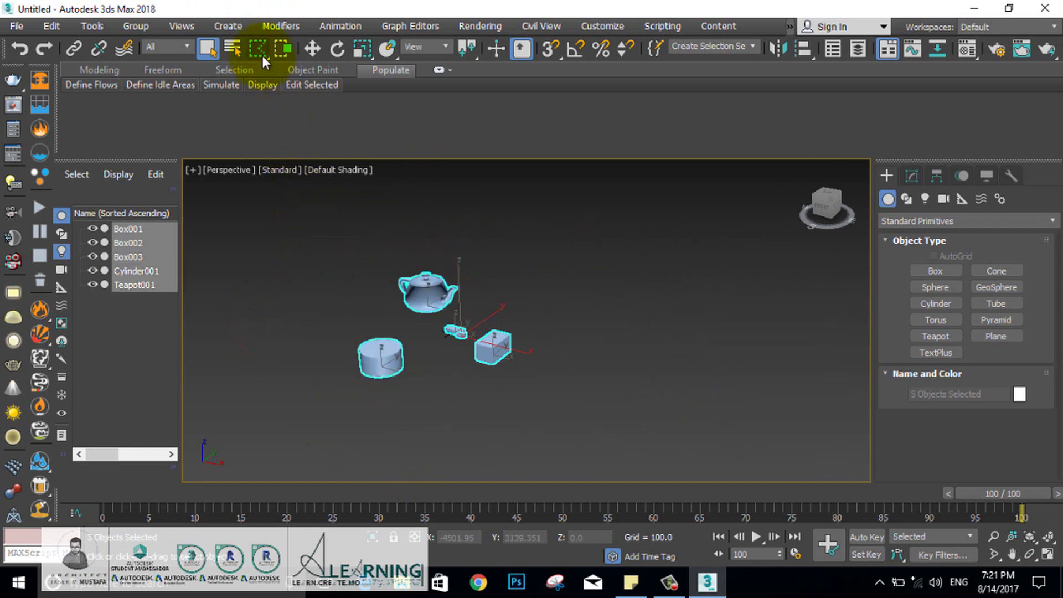
Step: Switch to Lasso region and loop freehand around all the objects
left_click_drag(262, 56, 267, 93)
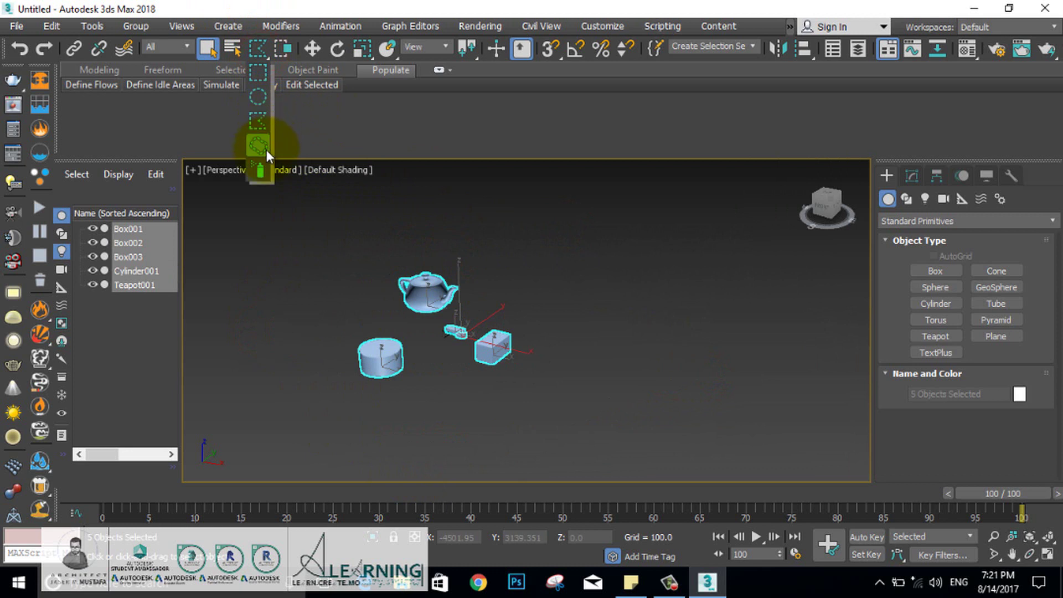
left_click_drag(266, 150, 266, 149)
mouse_move(609, 321)
left_mouse_down()
mouse_move(523, 218)
mouse_move(485, 196)
mouse_move(374, 200)
mouse_move(286, 245)
mouse_move(253, 336)
mouse_move(297, 411)
mouse_move(423, 440)
mouse_move(567, 412)
mouse_move(661, 411)
left_mouse_up()
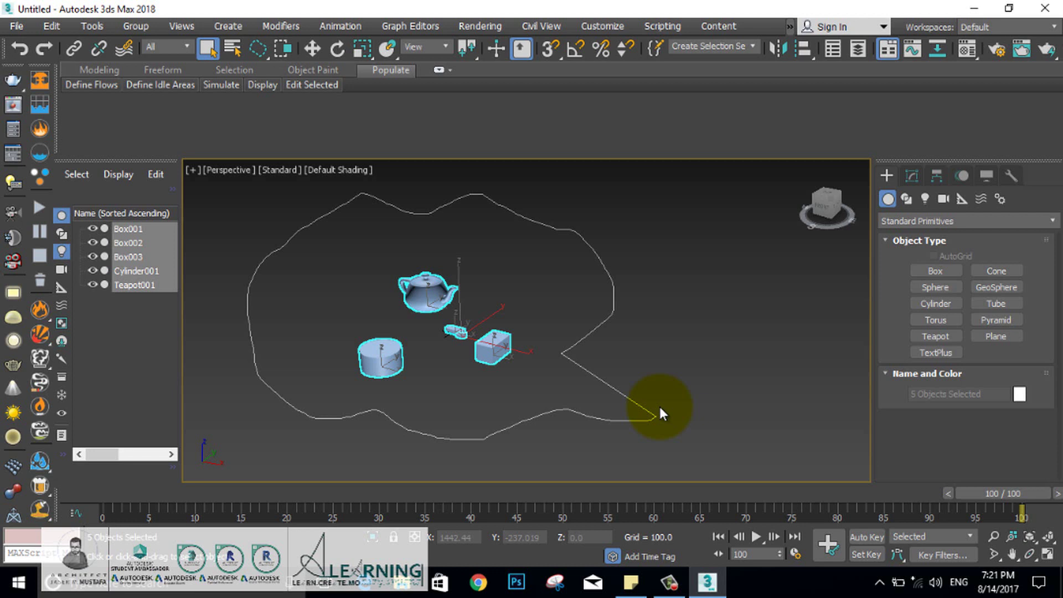
mouse_move(508, 375)
left_mouse_down()
mouse_move(463, 390)
mouse_move(460, 357)
mouse_move(497, 311)
left_mouse_up()
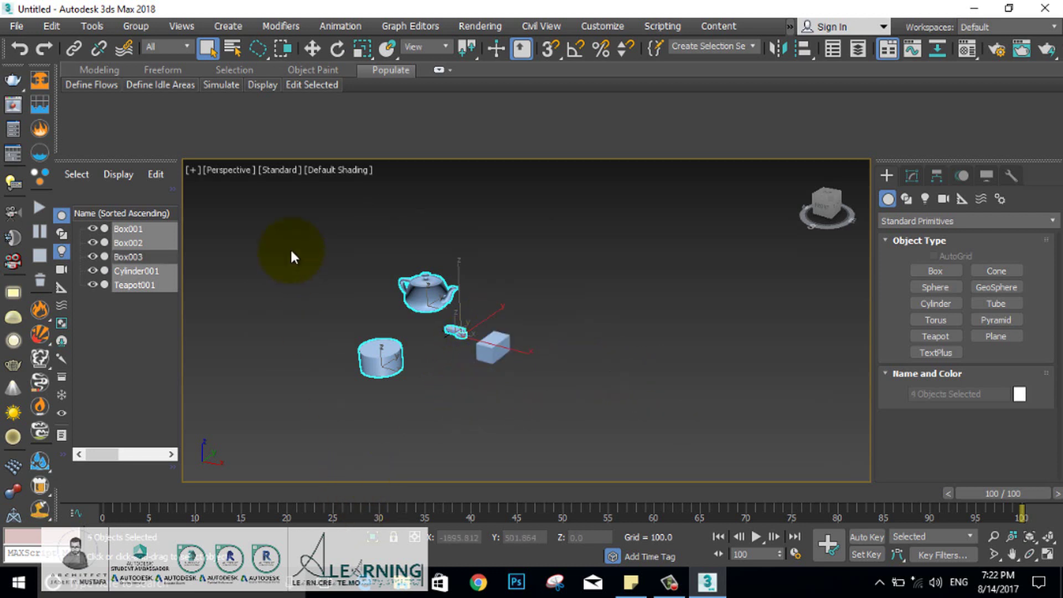
Step: Switch to Paint region, paint-select the teapot and small box, then deselect
mouse_move(259, 50)
left_mouse_down()
mouse_move(291, 166)
mouse_move(261, 173)
left_mouse_up()
mouse_move(416, 290)
left_mouse_down()
mouse_move(459, 308)
mouse_move(433, 323)
mouse_move(514, 359)
mouse_move(504, 328)
mouse_move(487, 347)
mouse_move(540, 301)
left_mouse_up()
left_click(519, 301)
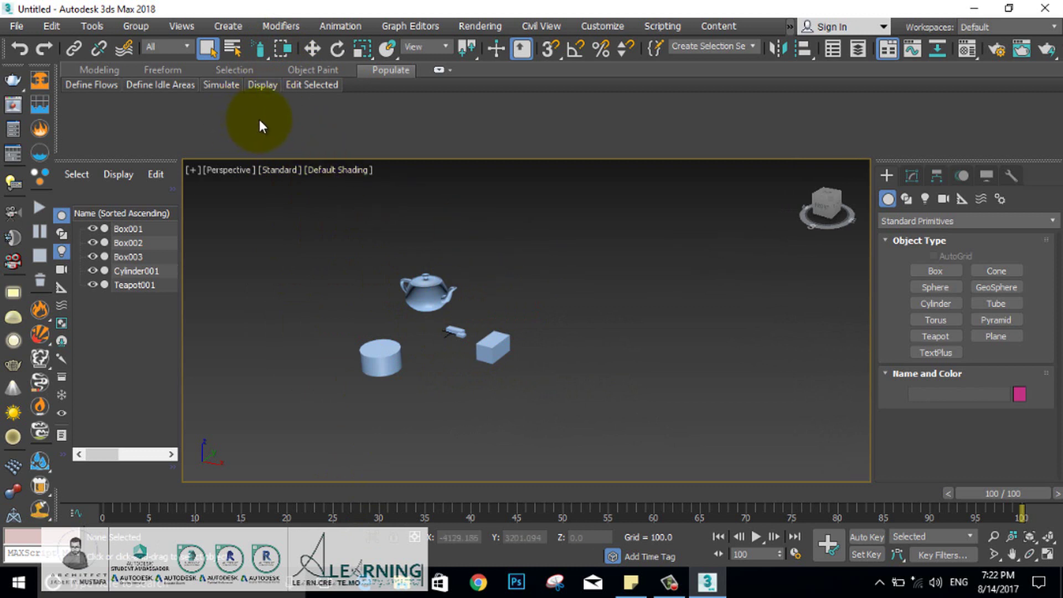
Step: Open Select From Scene, centre it, and filter its list to geometry only
left_click(237, 49)
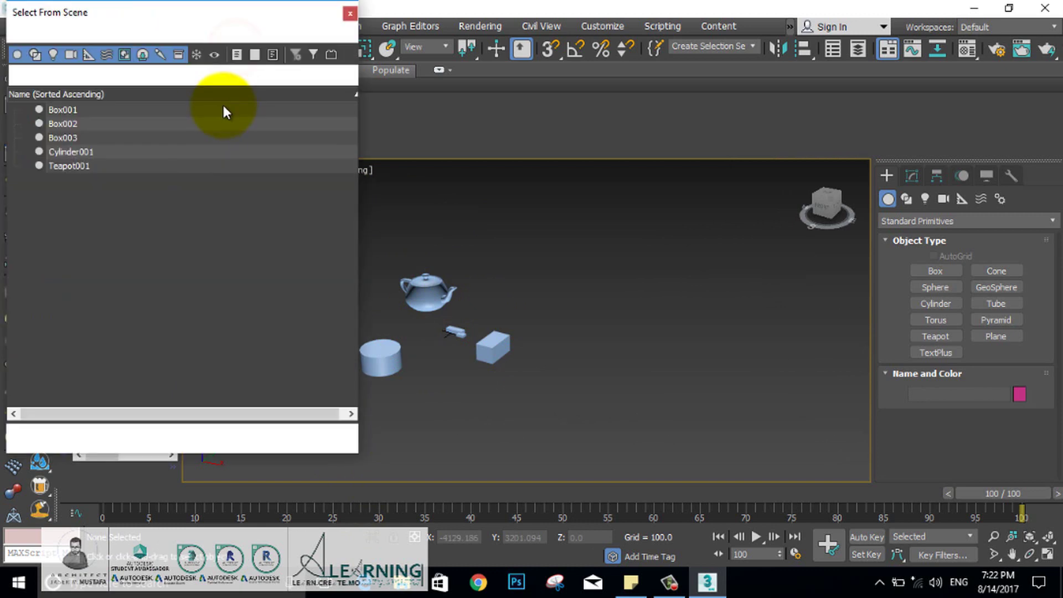
left_click_drag(176, 22, 642, 108)
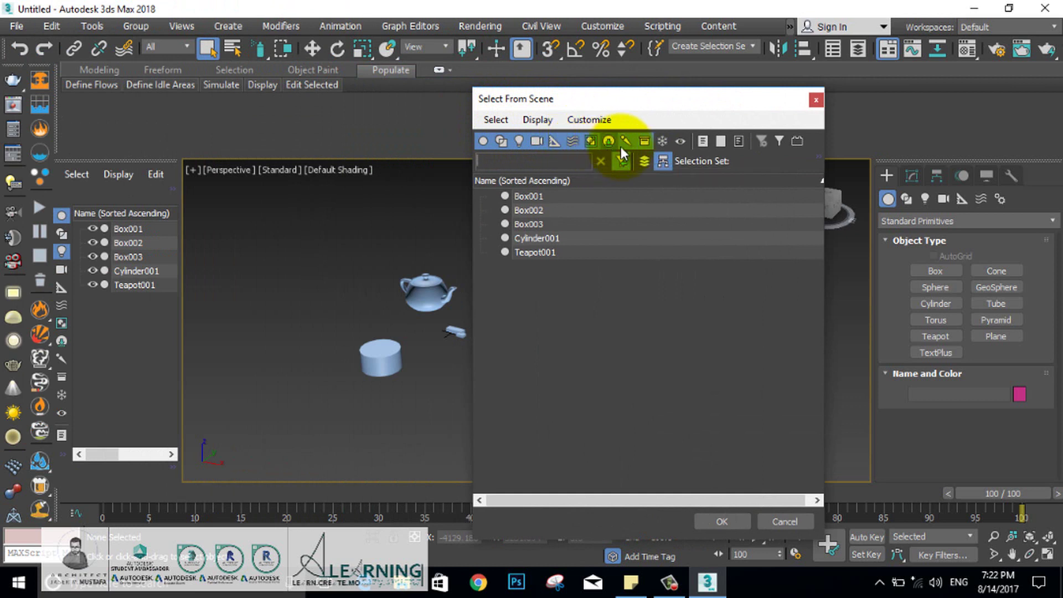
left_click(718, 142)
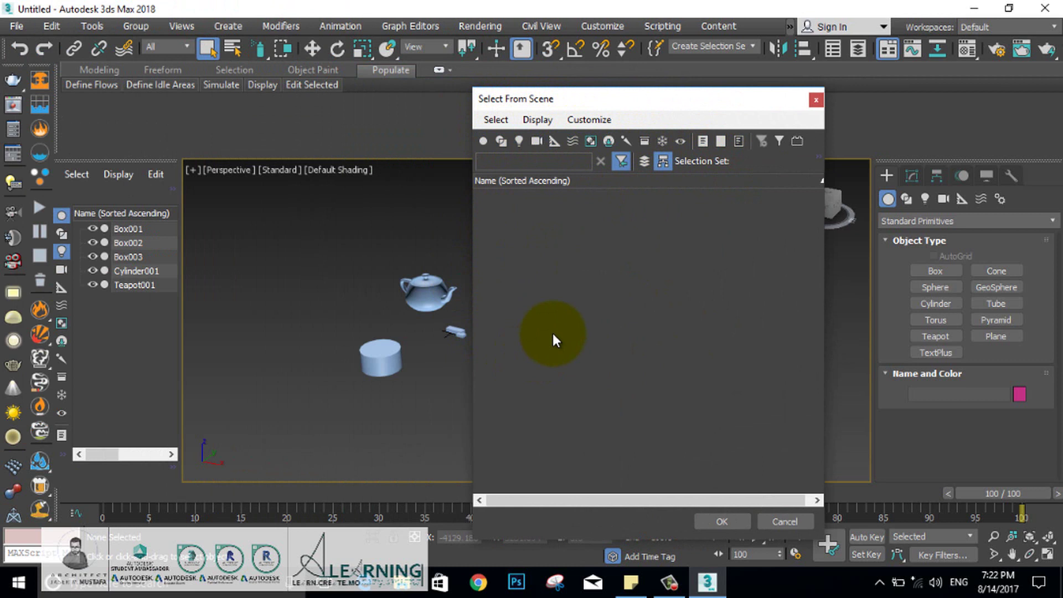
left_click(483, 142)
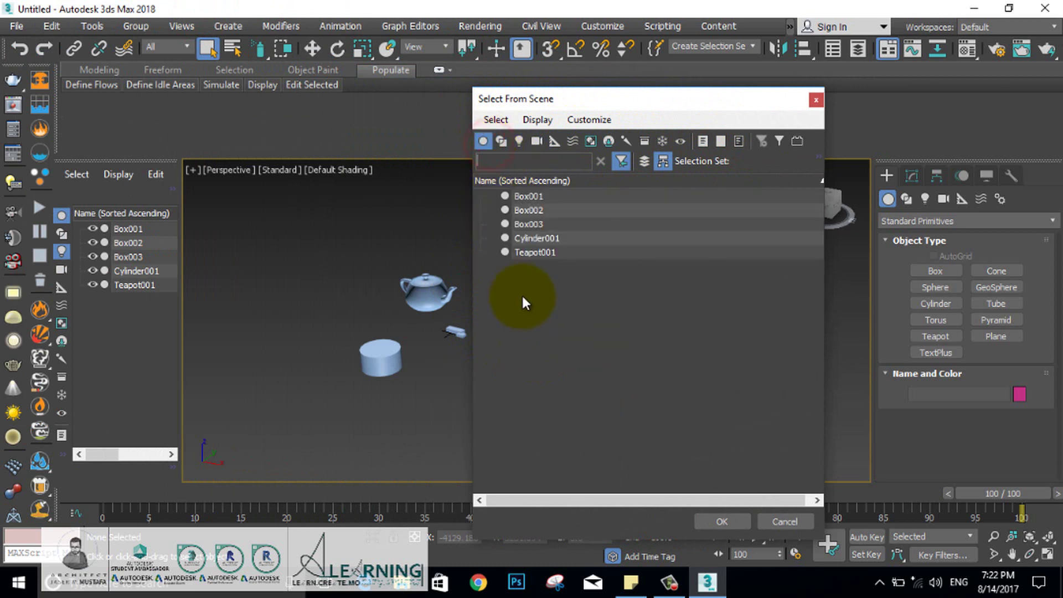
left_click(816, 100)
Step: Draw a three-vertex line, a rectangle and a circle spline beside the primitives
left_click(907, 199)
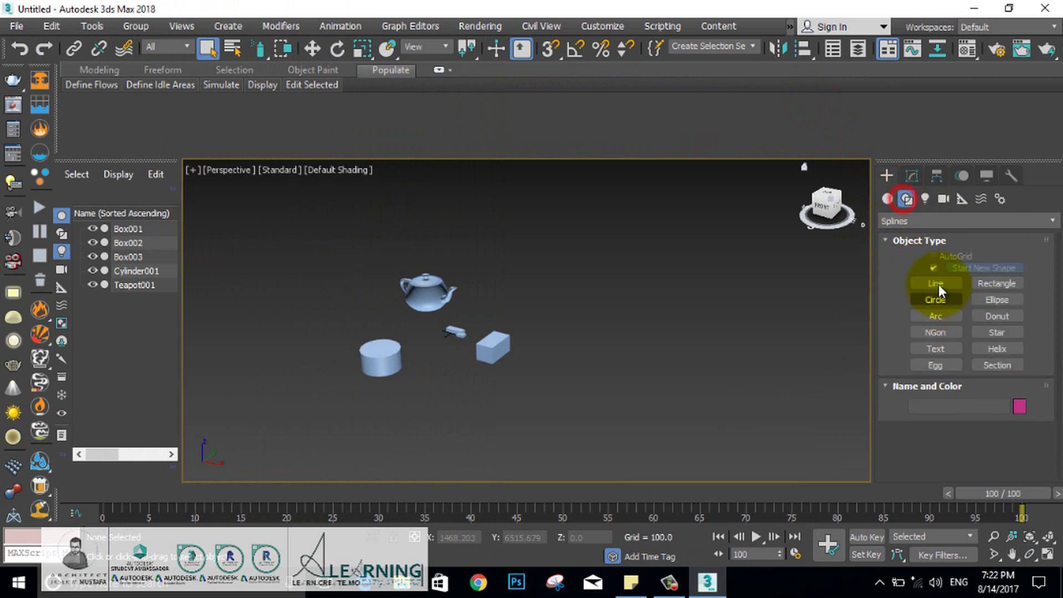
left_click(936, 283)
left_click(689, 278)
left_click(594, 445)
left_click(538, 304)
right_click(642, 227)
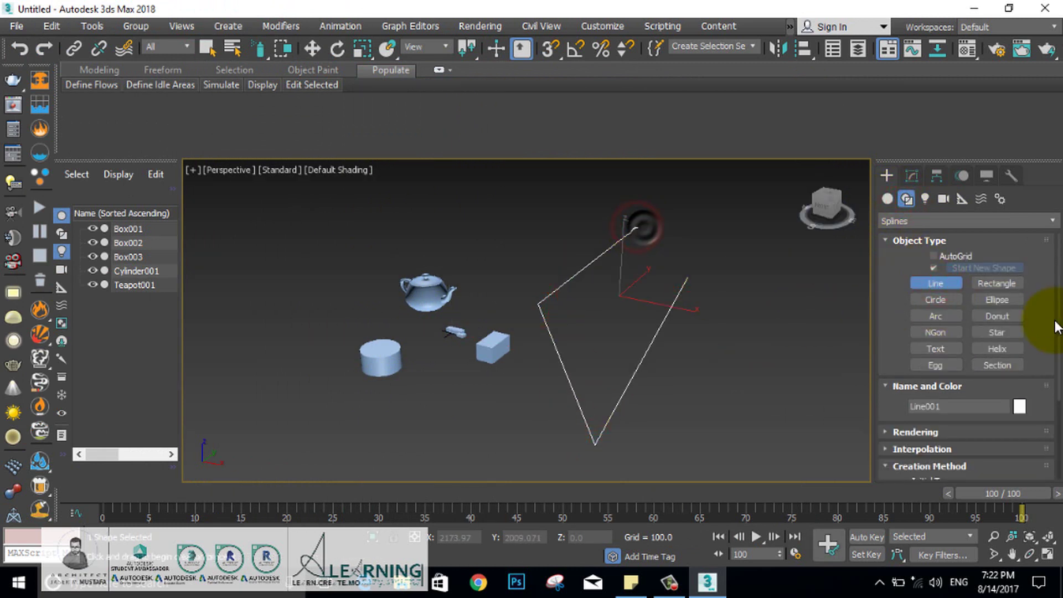
left_click(997, 283)
left_click_drag(825, 353, 771, 408)
left_click(938, 302)
left_click_drag(720, 357, 815, 362)
Step: Place four photometric Free Lights around the primitives
left_click(925, 198)
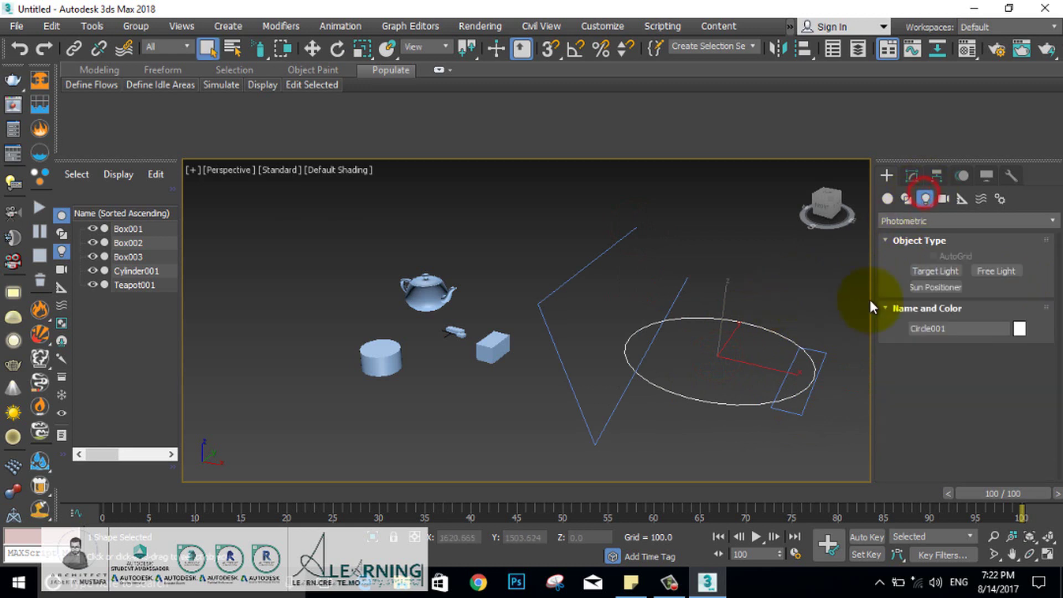
left_click(997, 271)
left_click(676, 248)
left_click(534, 231)
left_click(338, 279)
left_click(300, 410)
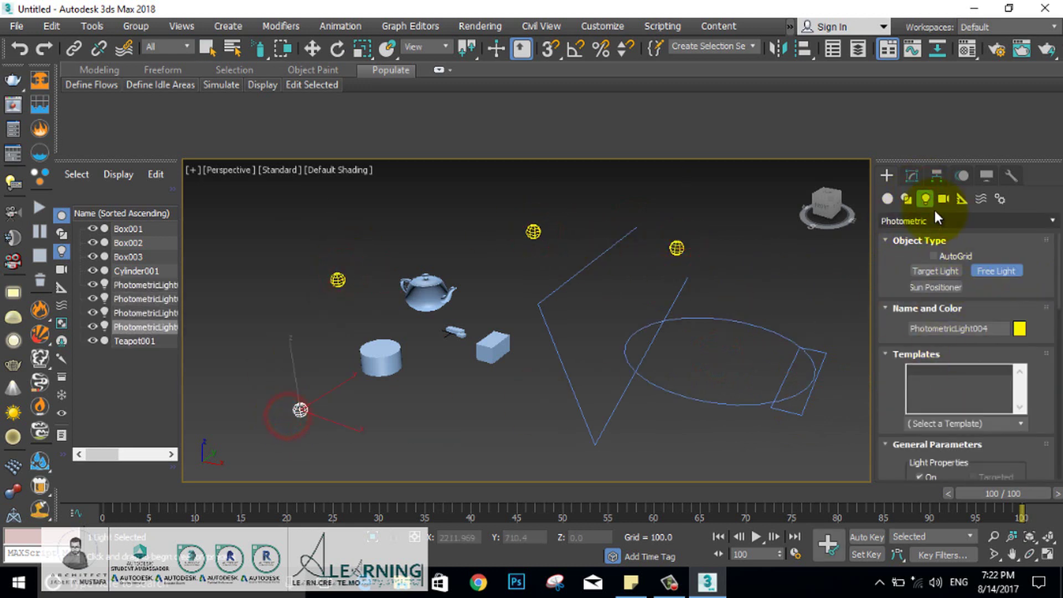
Step: Place four Free cameras around the scene
left_click(944, 198)
left_click(997, 270)
left_click(934, 287)
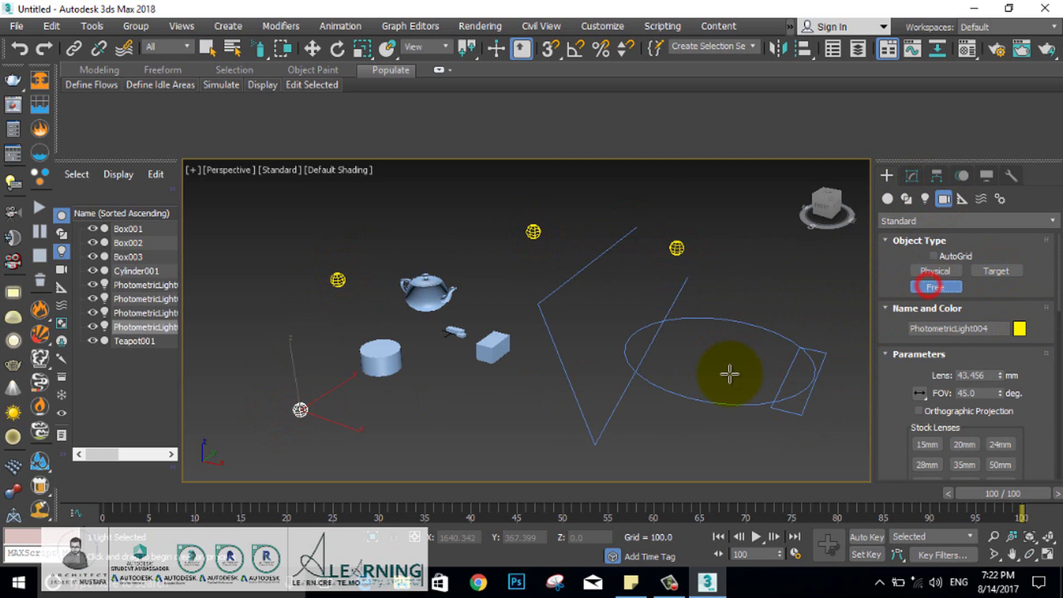
left_click(711, 231)
left_click(493, 208)
left_click(283, 271)
left_click(288, 339)
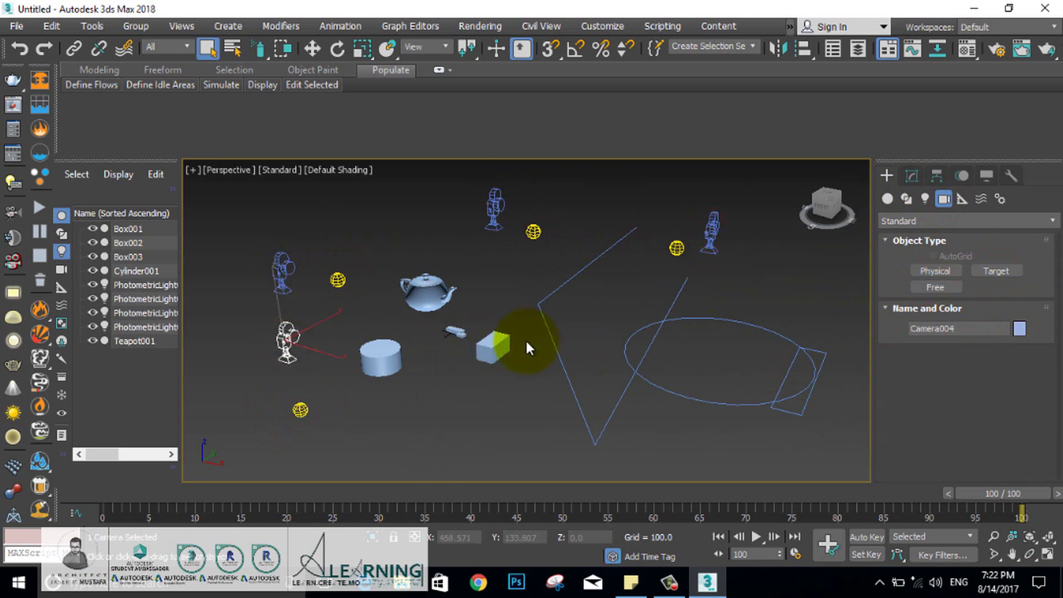
Step: Filter the Select From Scene list to lights only and select PhotometricLight003
left_click(235, 51)
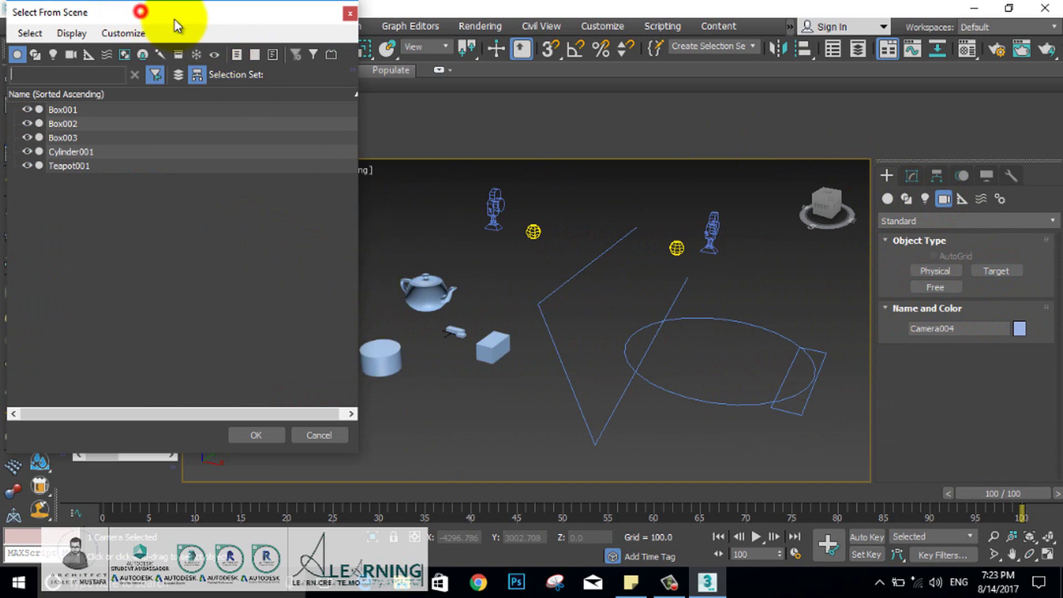
left_click_drag(147, 17, 780, 91)
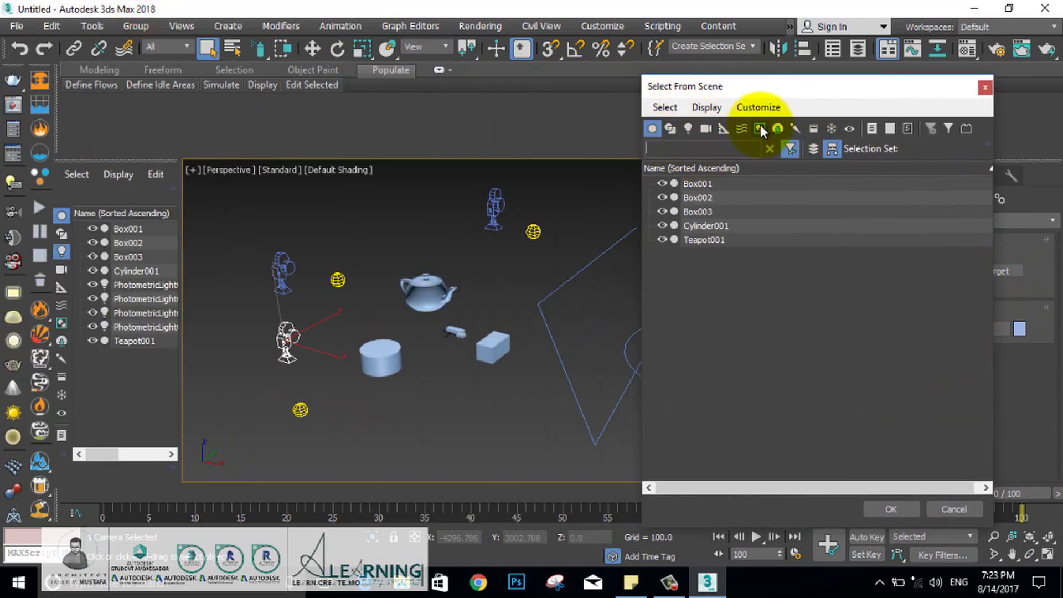
left_click(872, 128)
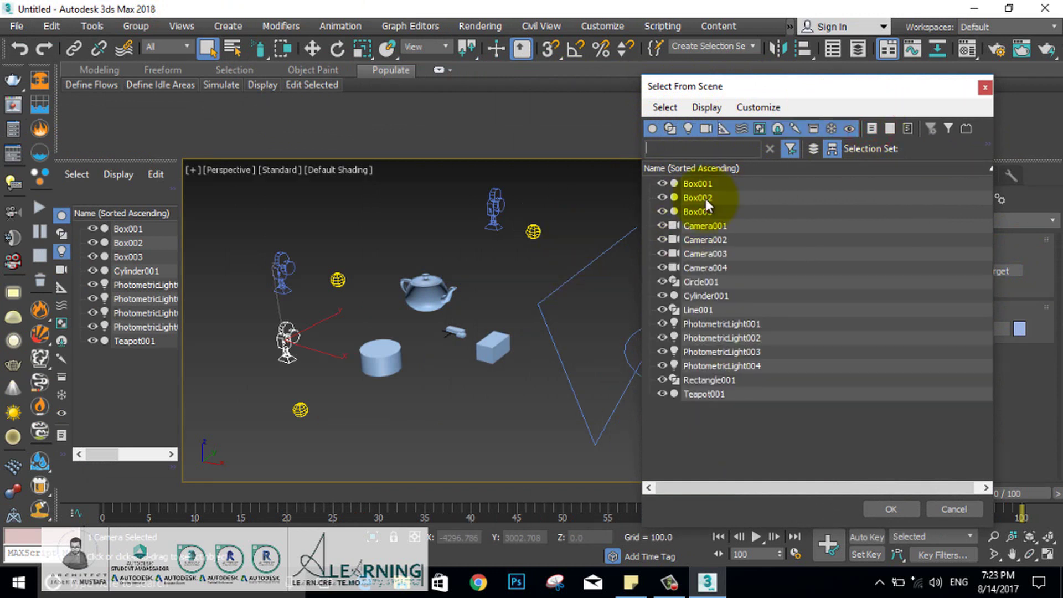
left_click(890, 129)
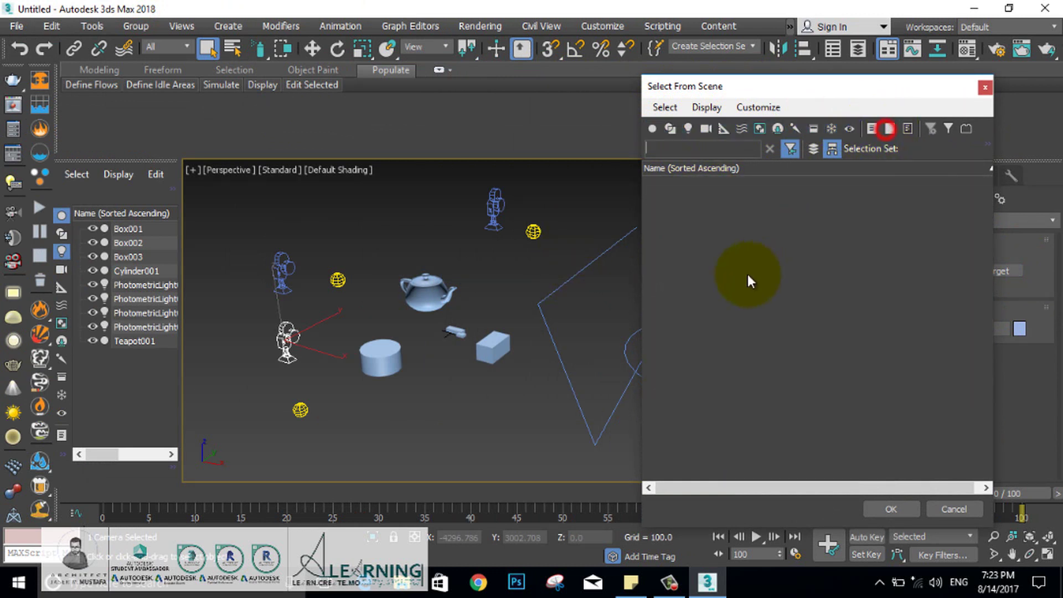
left_click(689, 128)
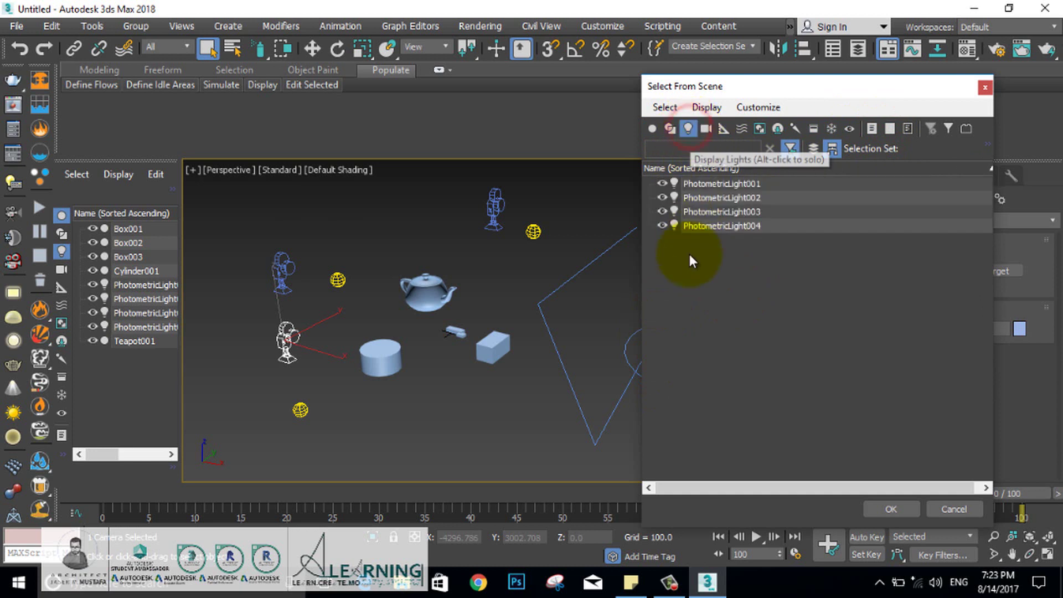
left_click(724, 212)
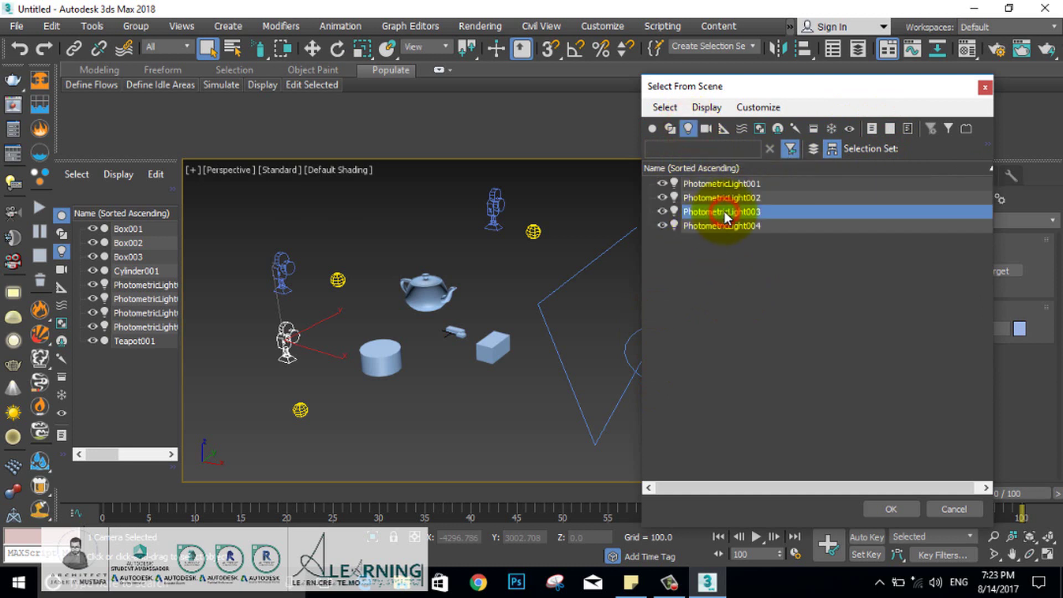
left_click(887, 509)
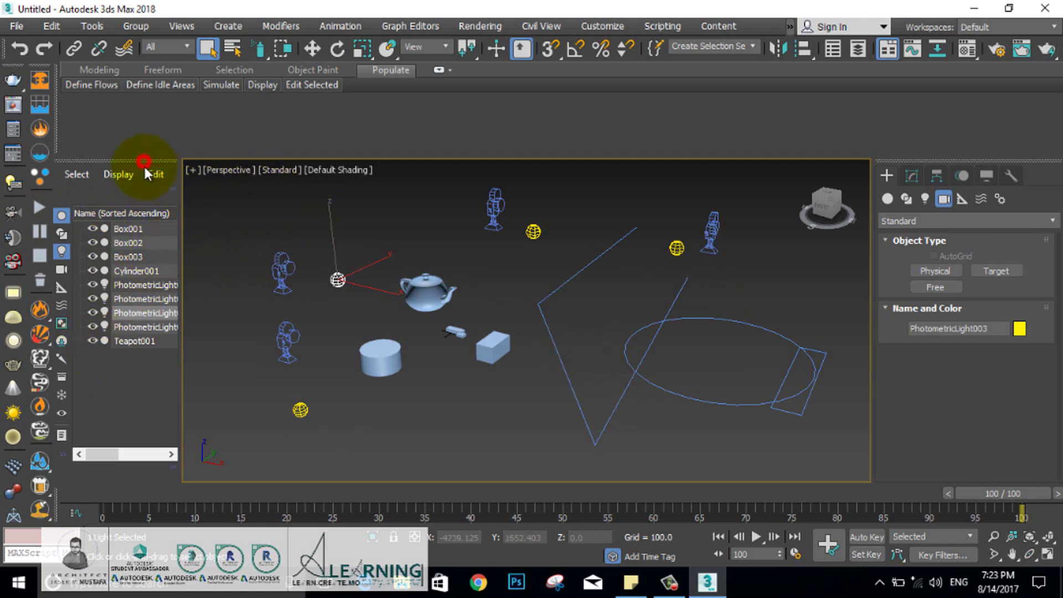
Step: Float the Scene Explorer and dock it back in place
left_click_drag(145, 167, 364, 238)
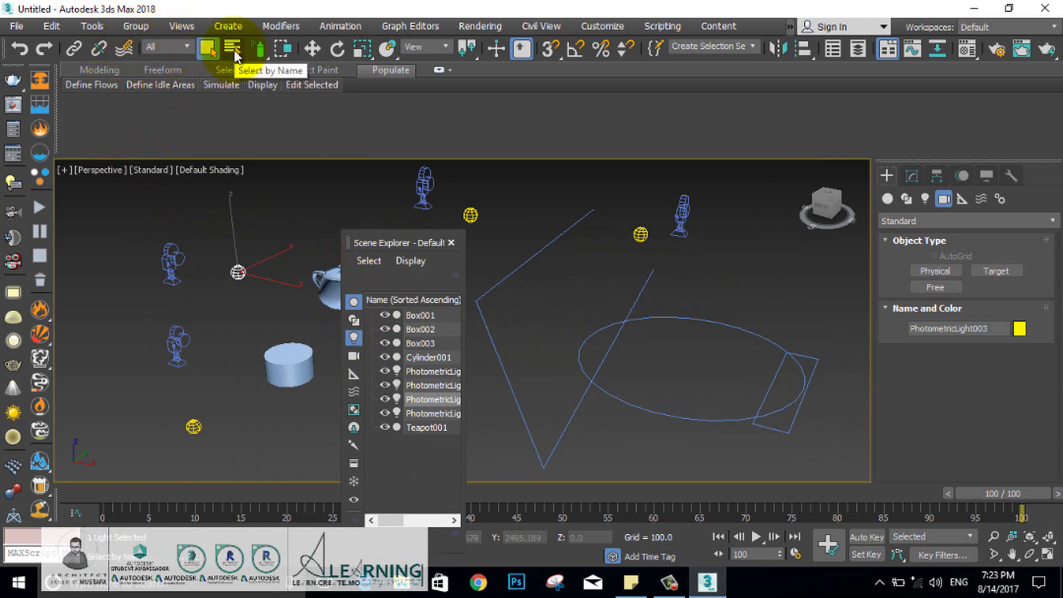
left_click_drag(389, 245, 116, 209)
left_click(354, 344)
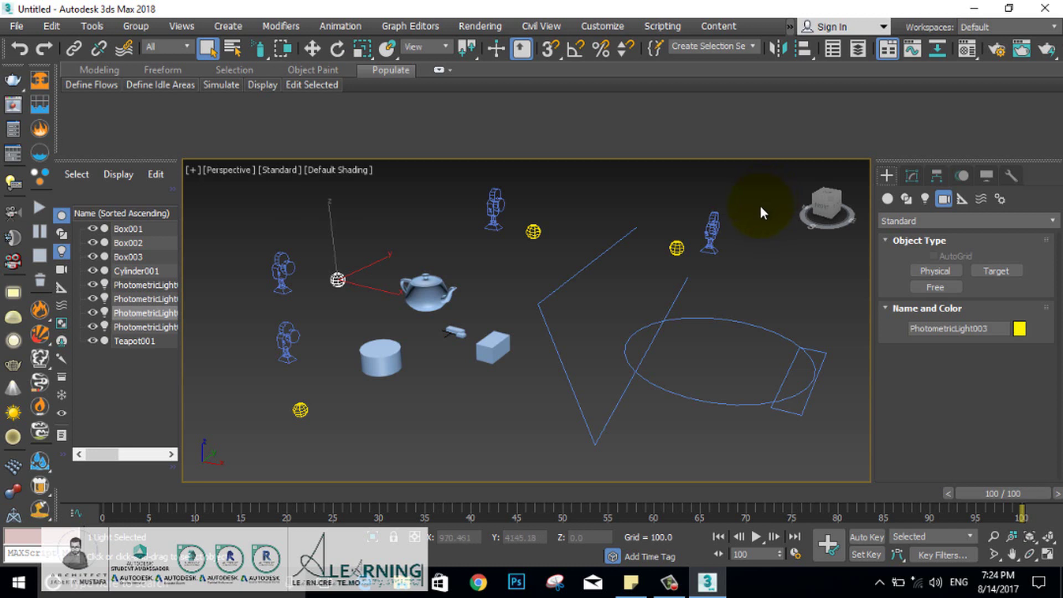
Step: Clear the selection and drag a rectangular region around all 16 objects
left_click(746, 201)
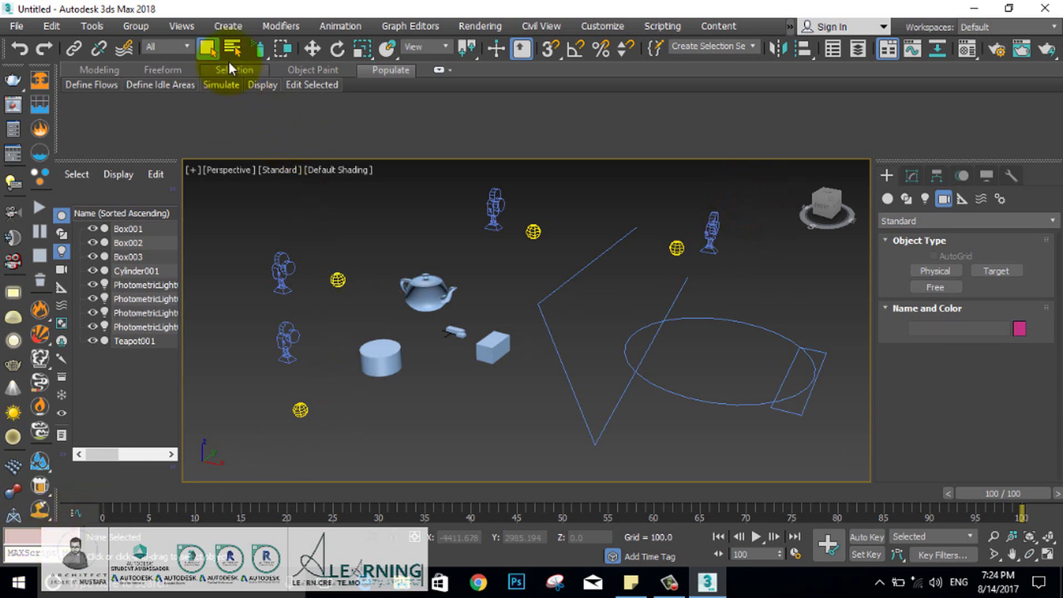
left_click_drag(261, 47, 260, 75)
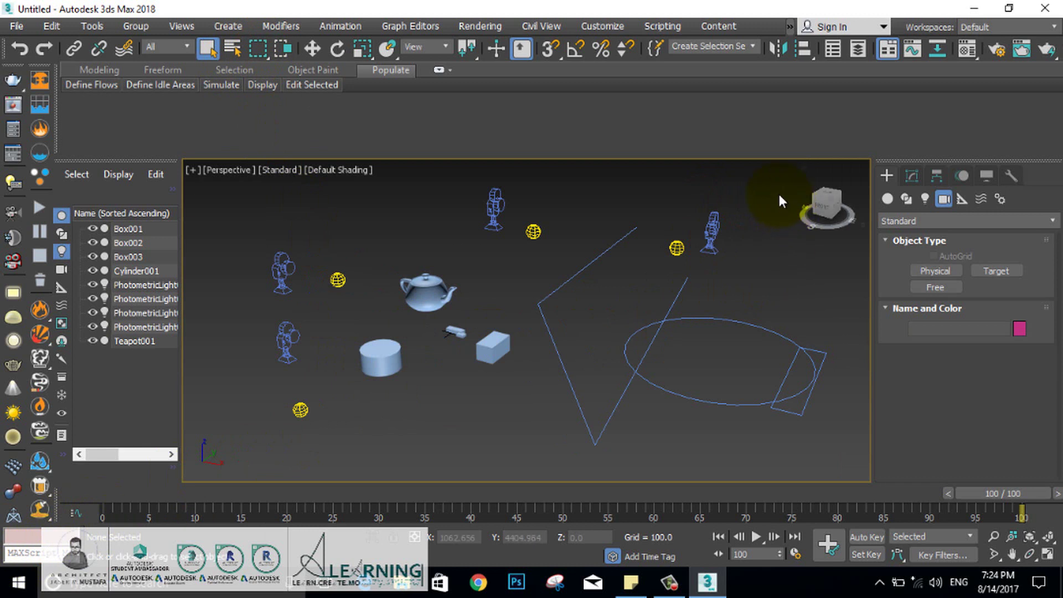
left_click_drag(778, 194, 122, 467)
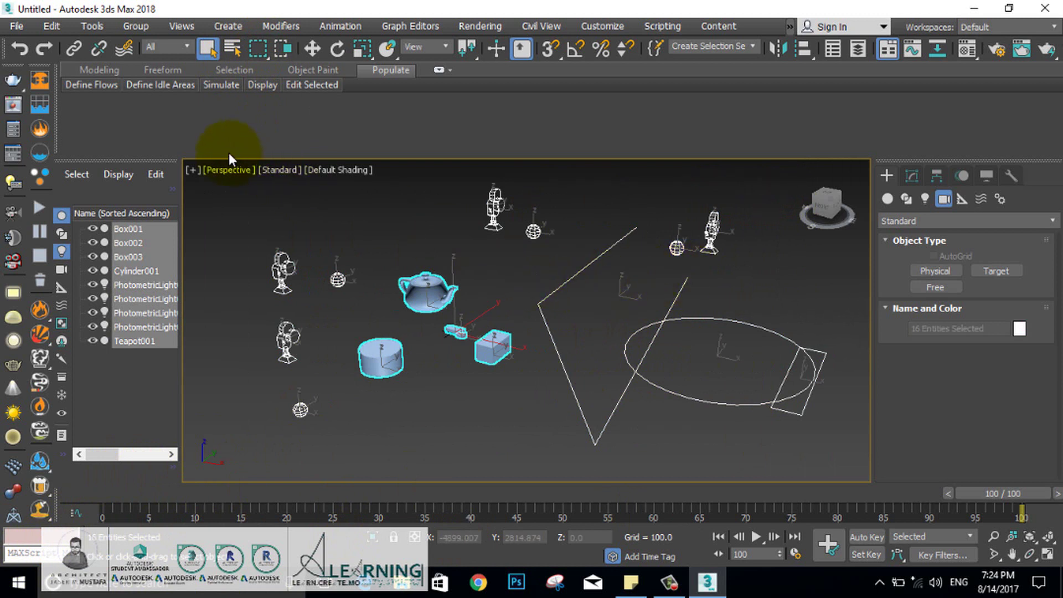
Step: Select PhotometricLight001 through PhotometricLight004 as a range in the Select From Scene list
left_click(232, 50)
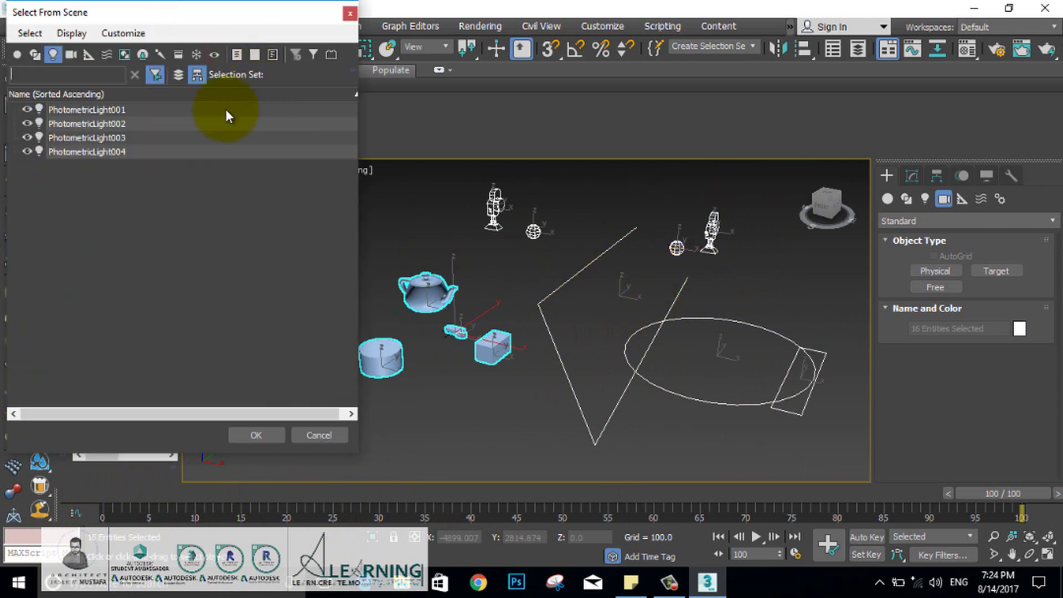
left_click(118, 151)
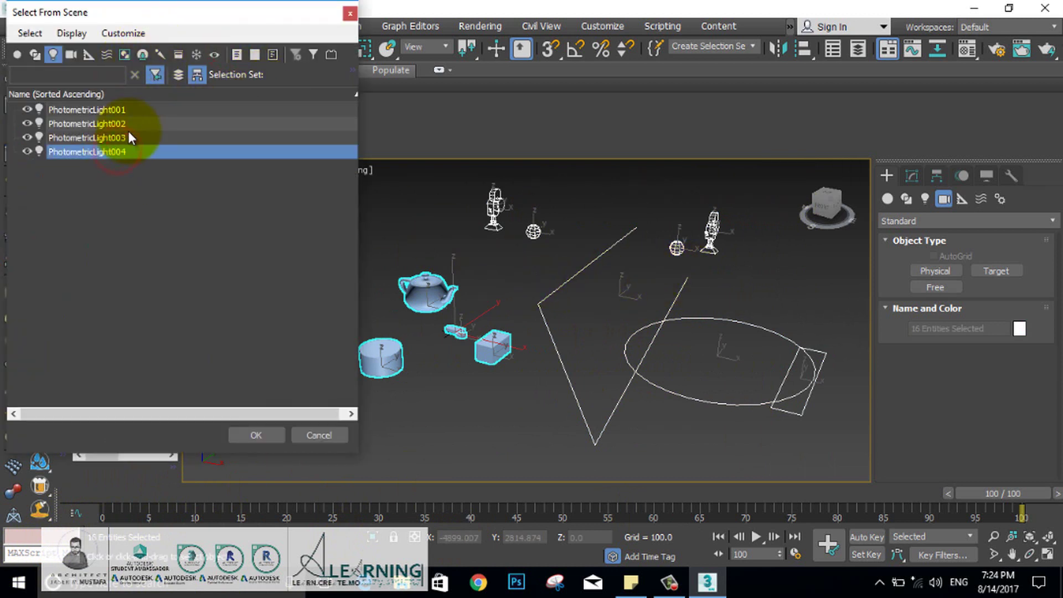
left_click(118, 137)
left_click(119, 124)
left_click(123, 109)
left_click(114, 138)
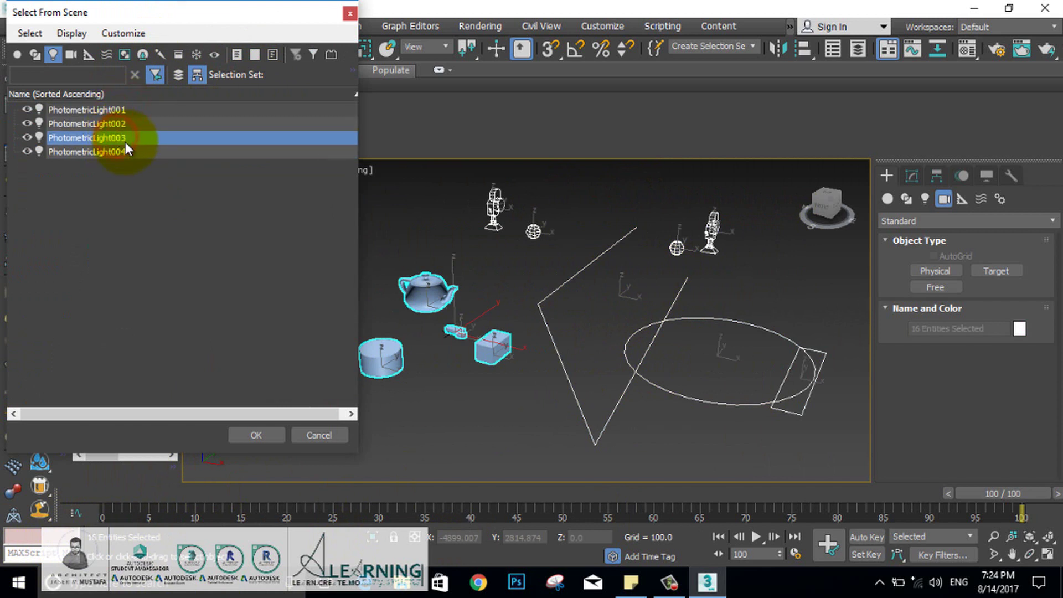
left_click(119, 151)
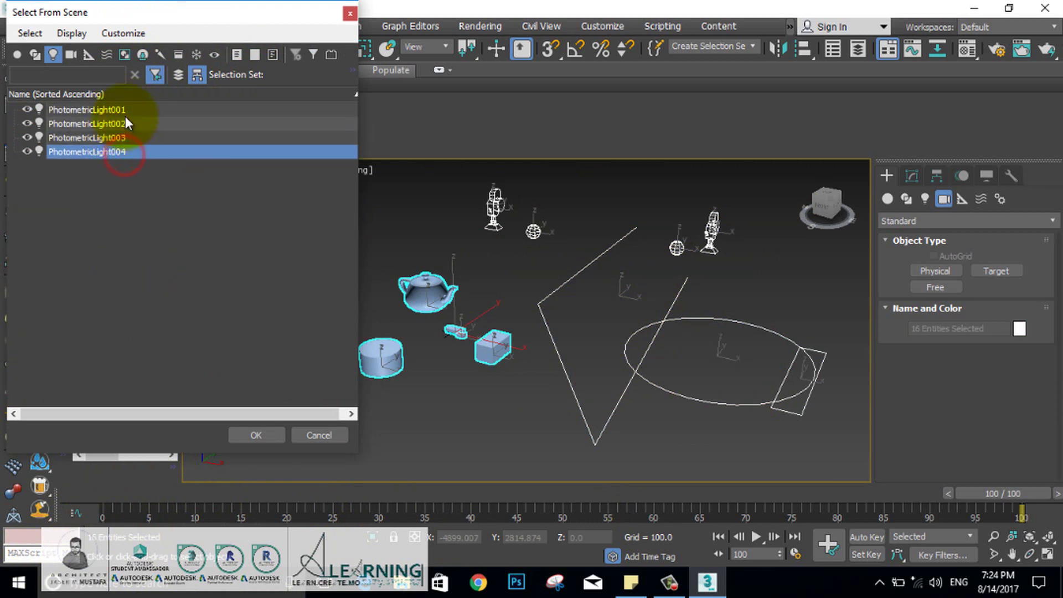
left_click(125, 110, "shift")
left_click(265, 431)
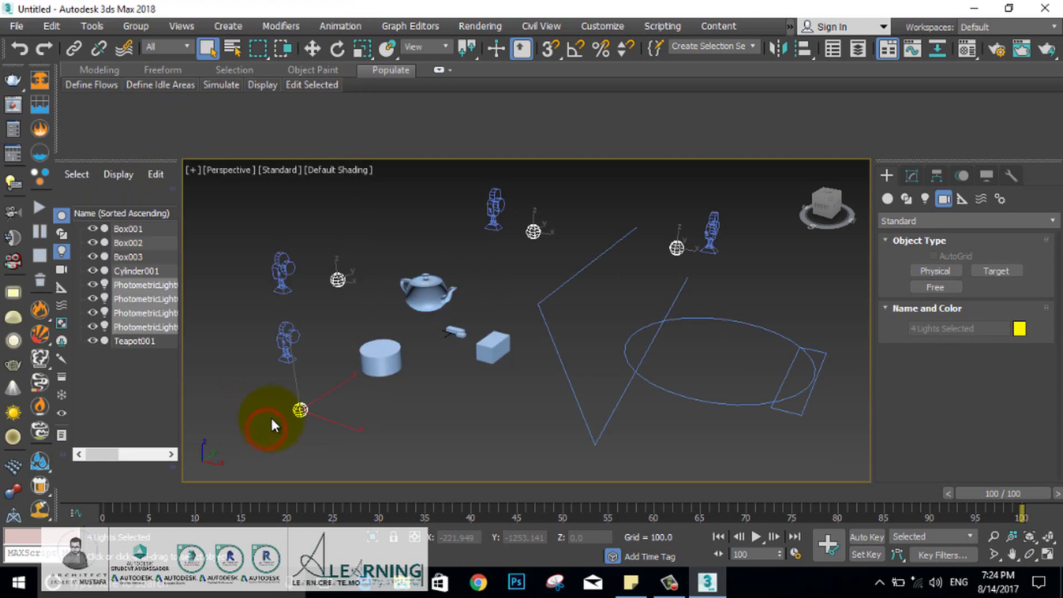
Step: With the selection filter on Lights, window-select the four photometric lights, then reset the filter to All
left_click(431, 406)
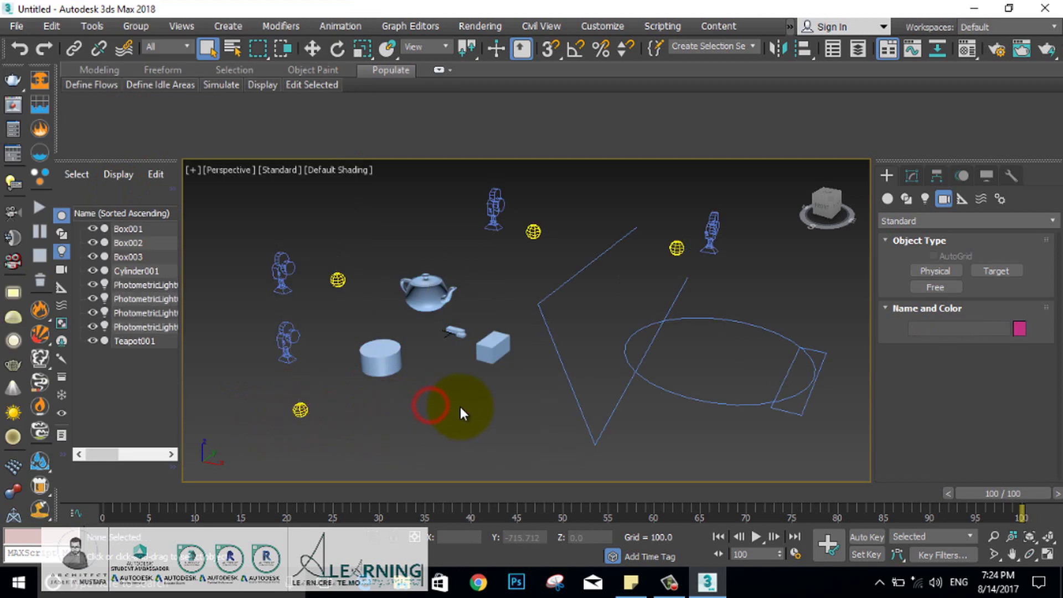
left_click(161, 50)
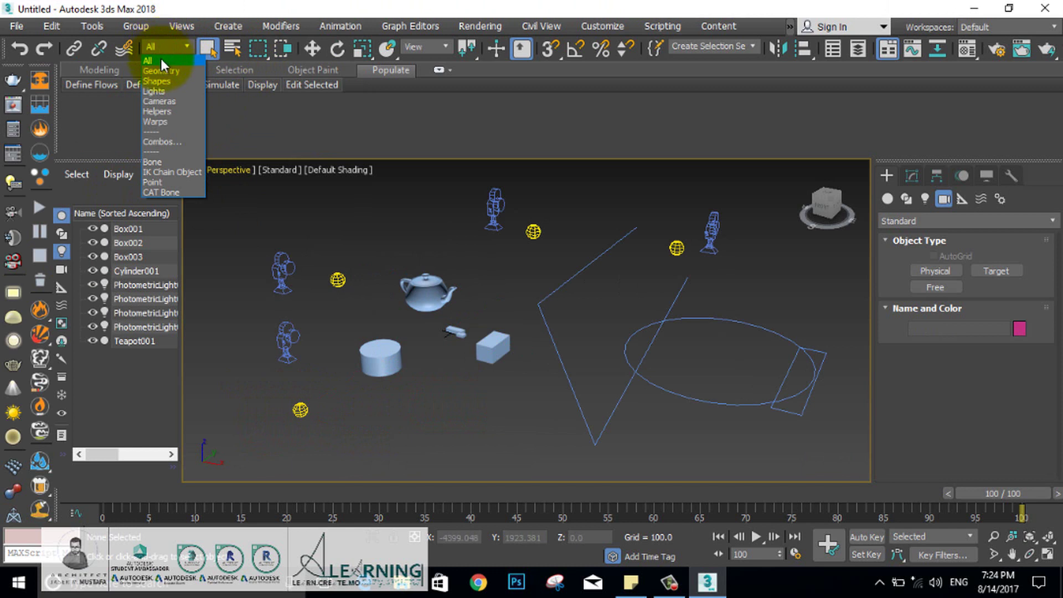
left_click(157, 91)
left_click_drag(768, 206, 269, 457)
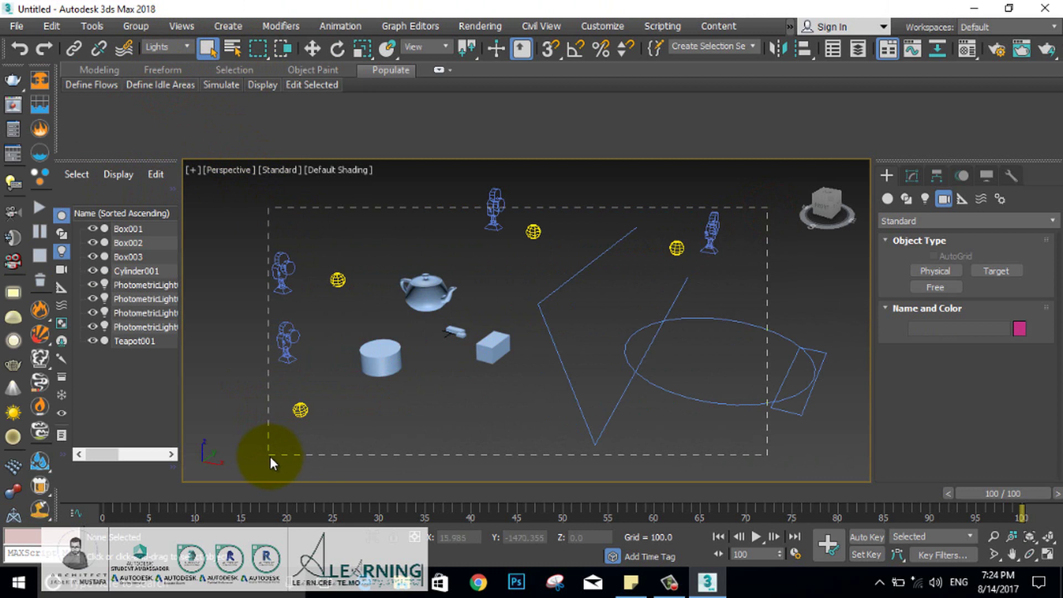
left_click_drag(270, 456, 271, 454)
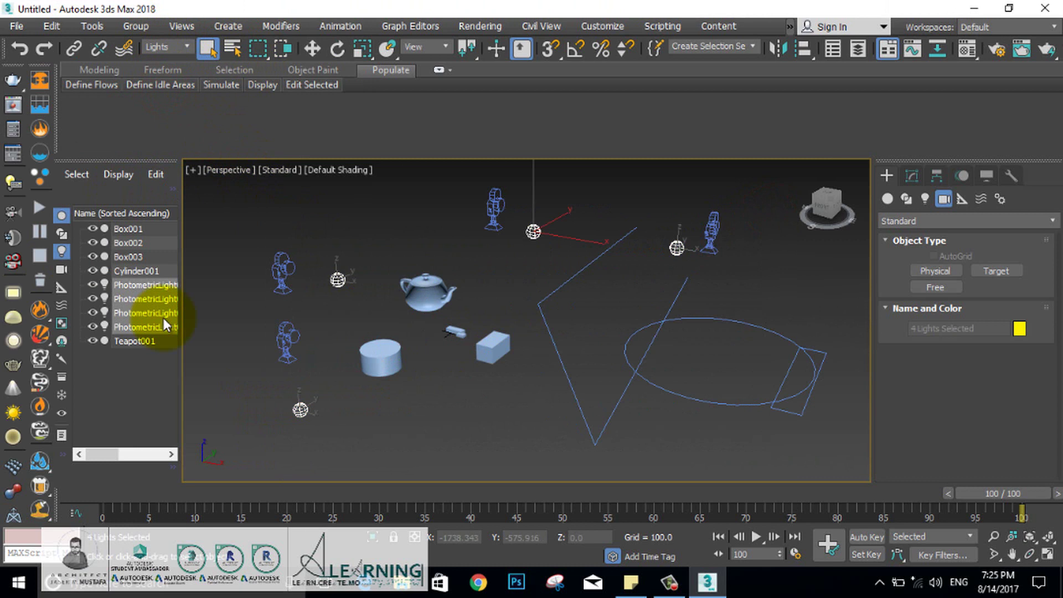
left_click(166, 47)
left_click(165, 57)
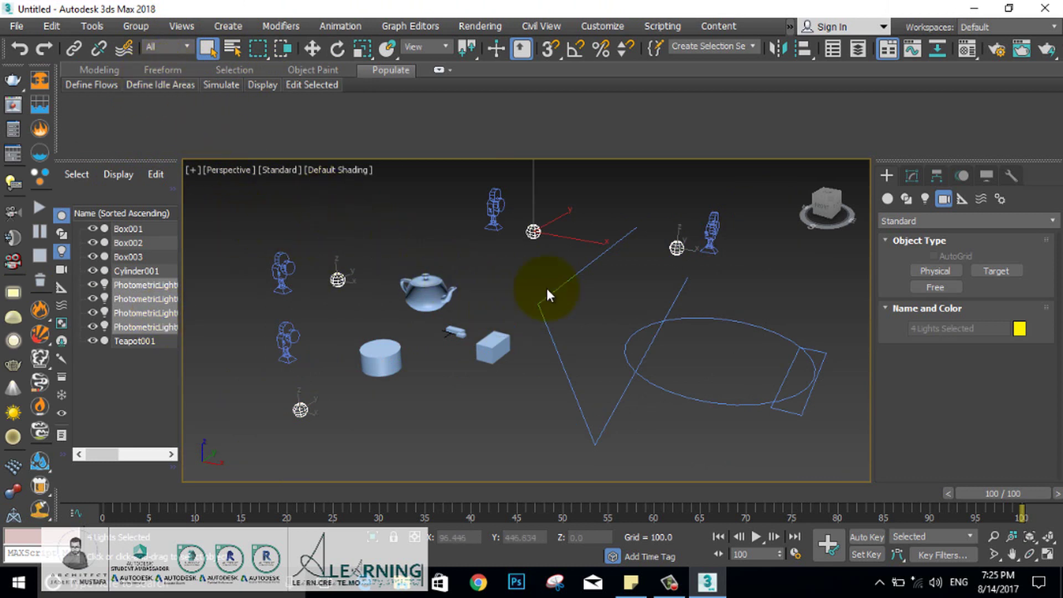
Step: Pick Box003, the teapot and PhotometricLight002, then undo three times to restore the five-object selection
left_click(493, 347)
left_click(427, 287)
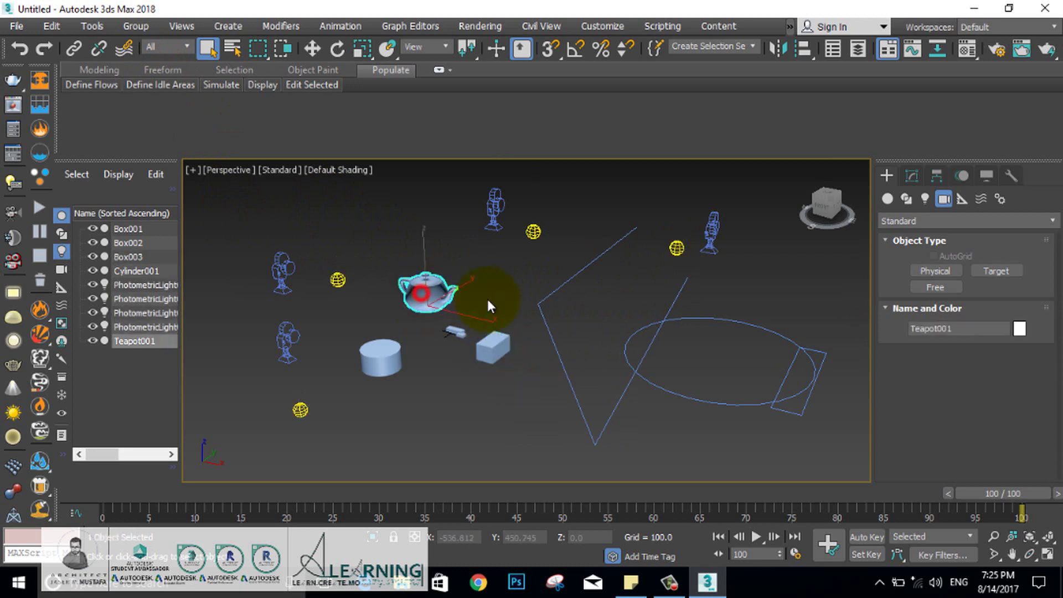
left_click(533, 232)
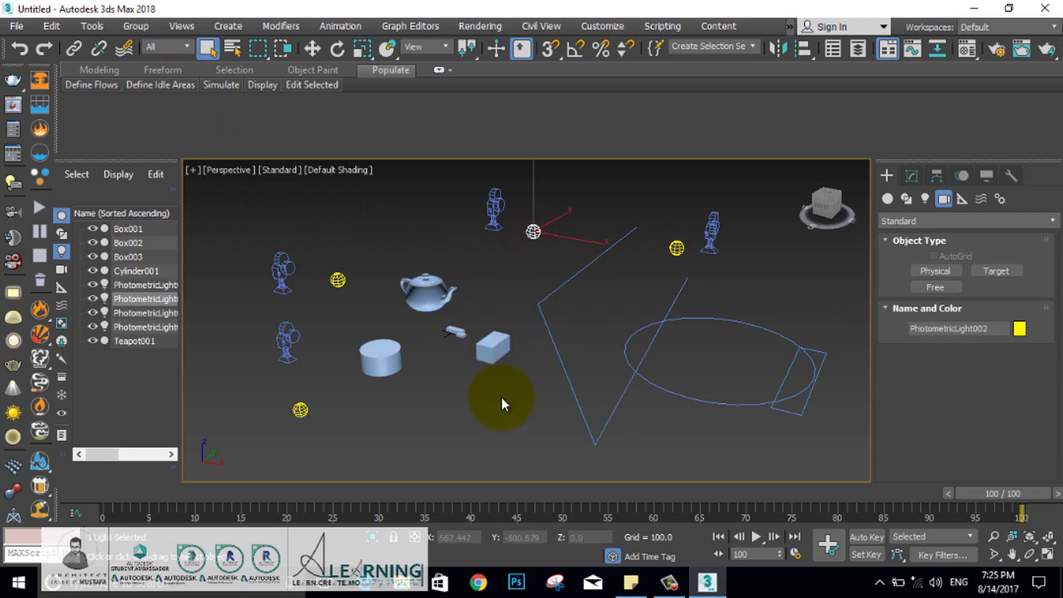
key("ctrl+z")
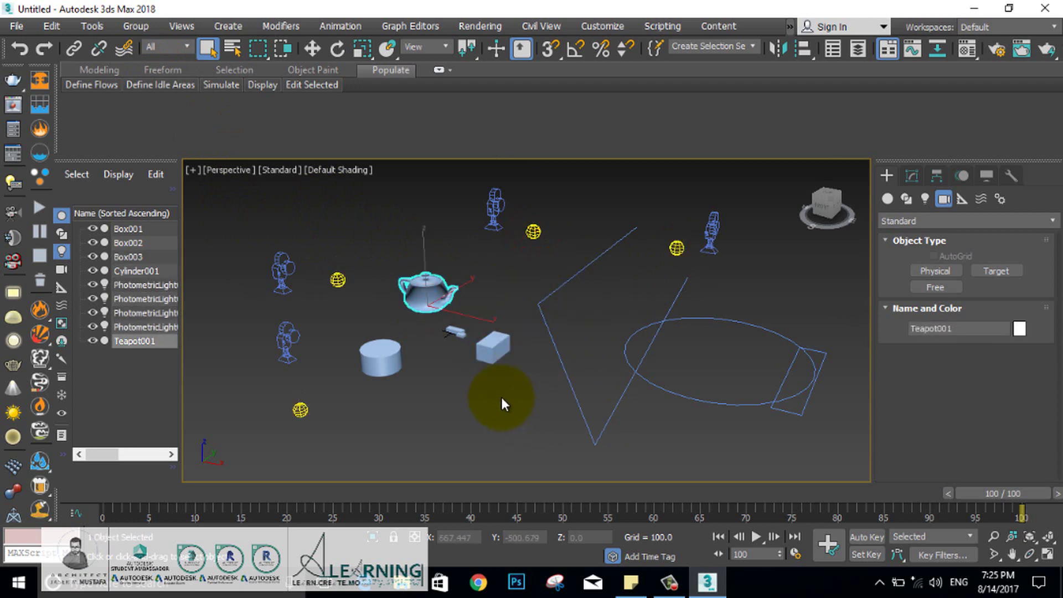
key("ctrl+z")
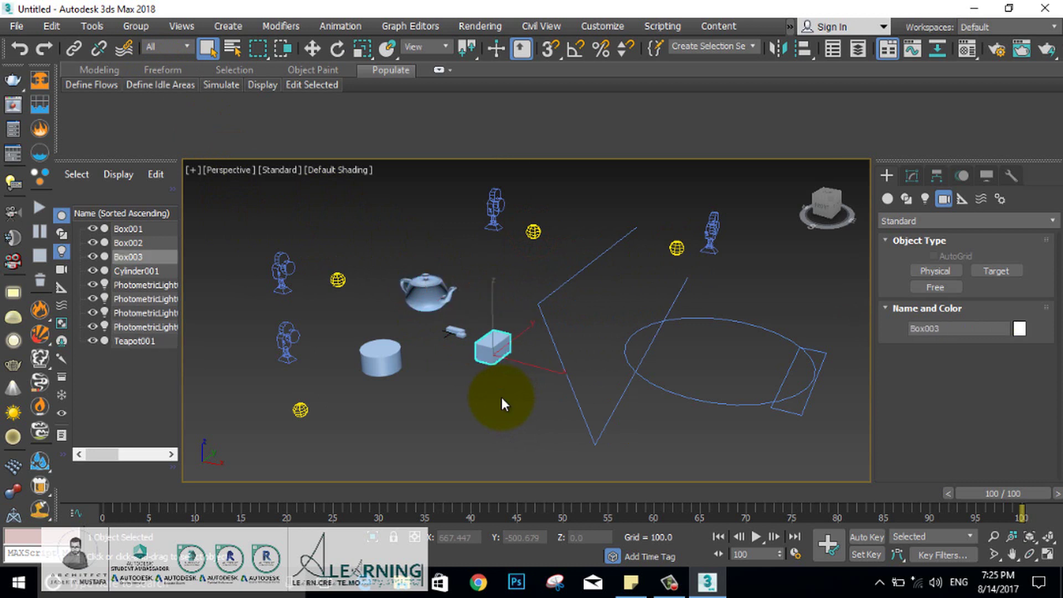
key("ctrl+z")
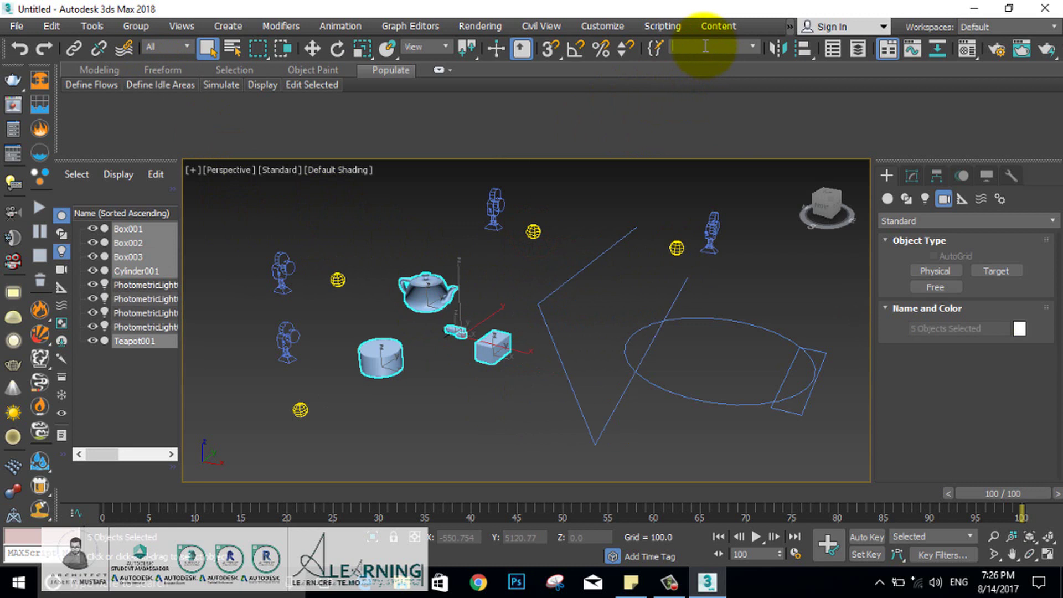
Step: Name the five selected objects 'geometry', then select three lights under the Lights filter
type("geometry")
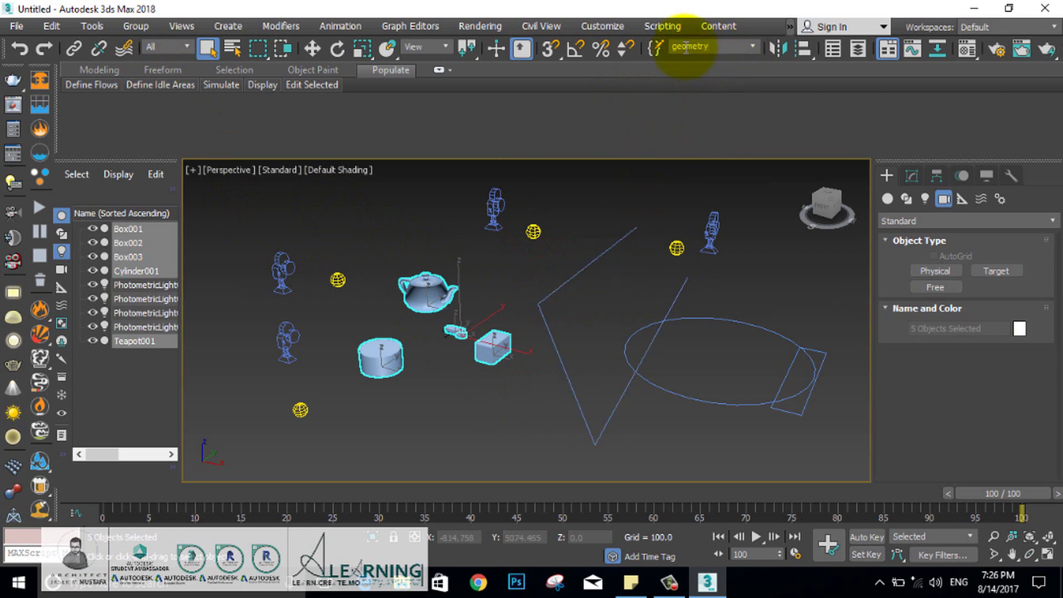
left_click(639, 242)
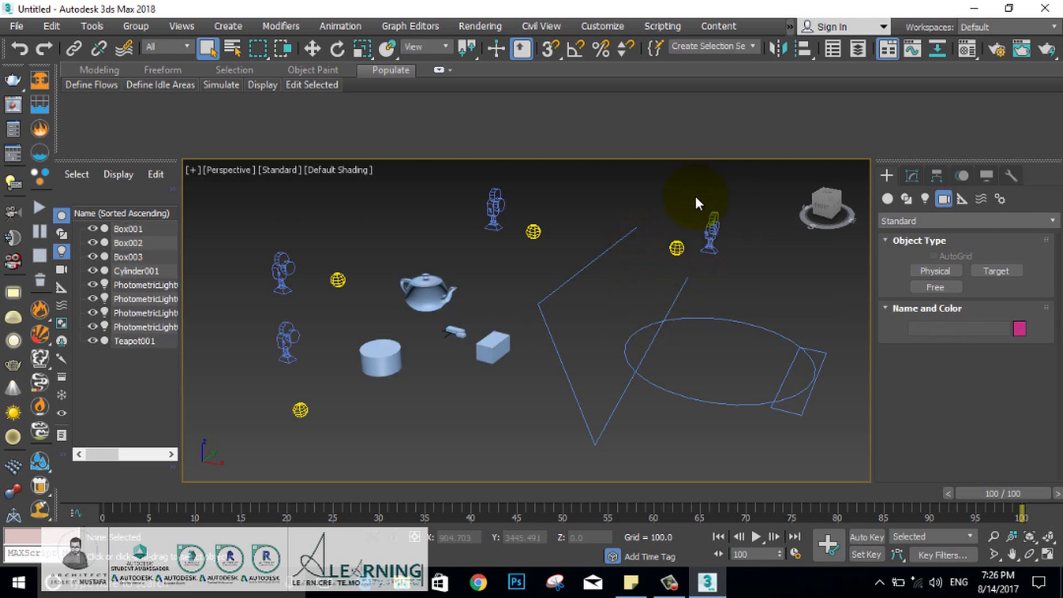
left_click(177, 46)
left_click(165, 92)
left_click_drag(725, 192, 303, 301)
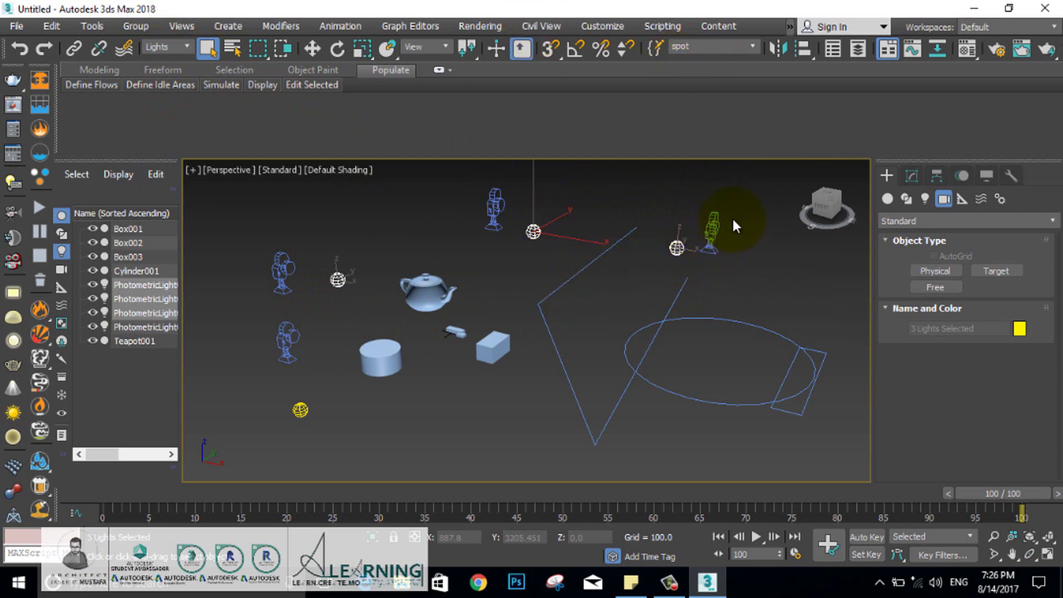
Step: Under the Cameras filter, select both cameras and save them as the 'interior scene' set
left_click(752, 199)
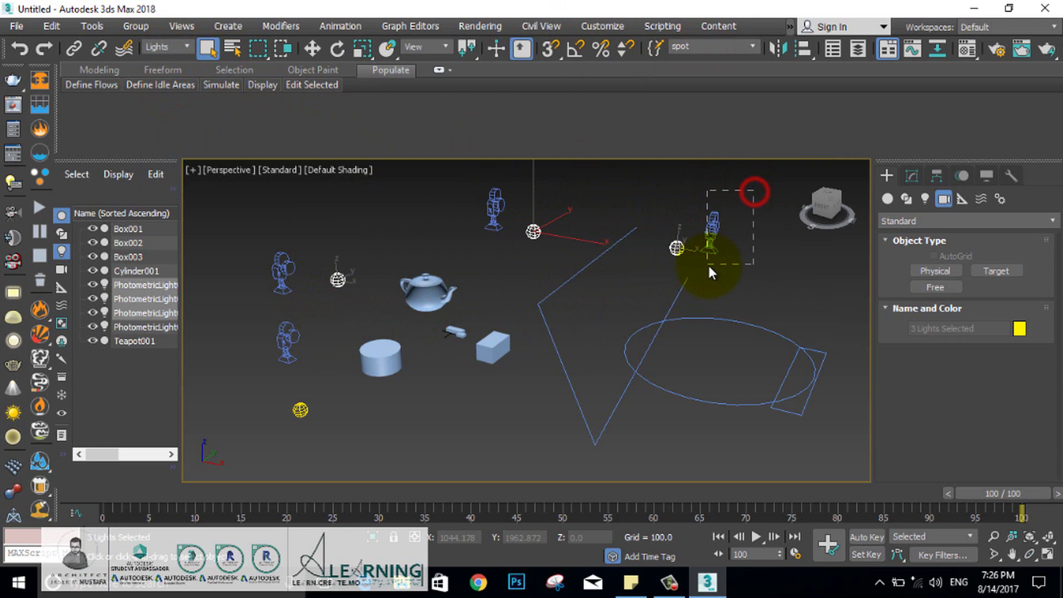
left_click(166, 46)
left_click(159, 102)
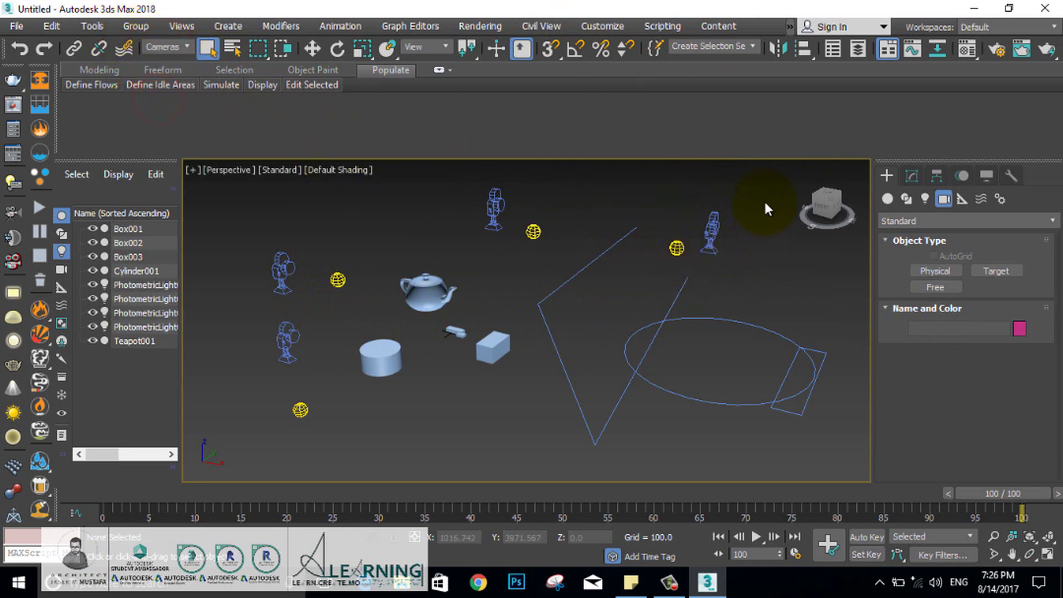
left_click_drag(763, 193, 453, 244)
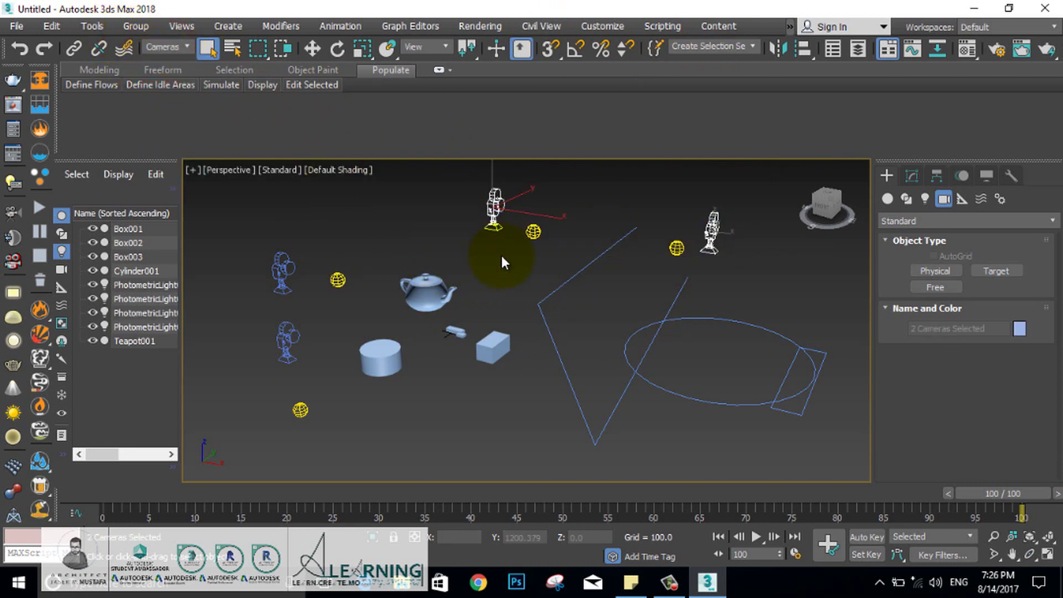
left_click(721, 46)
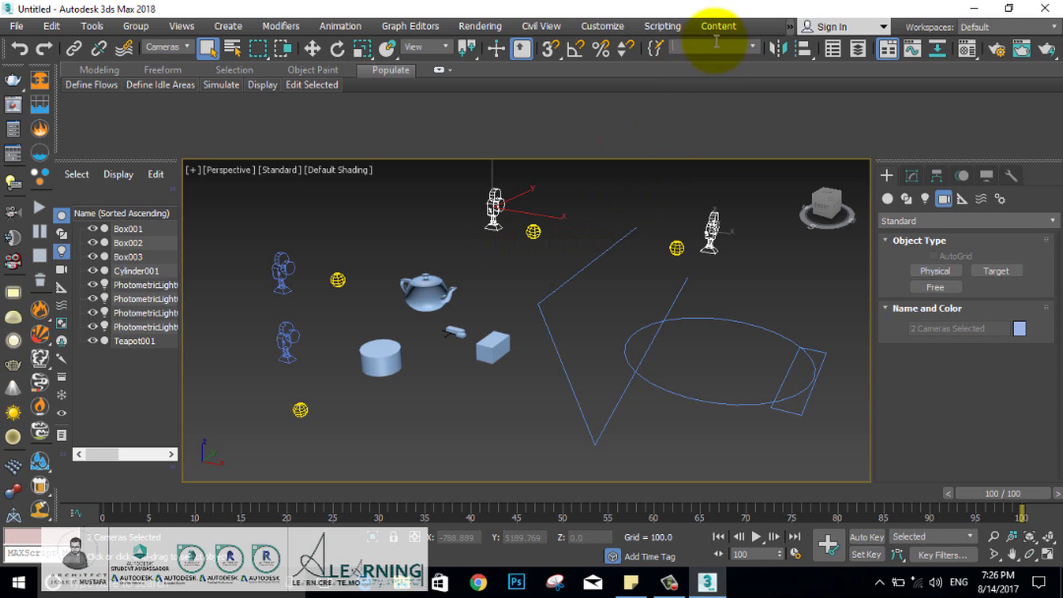
type("interior scene")
key("Return")
left_click(807, 276)
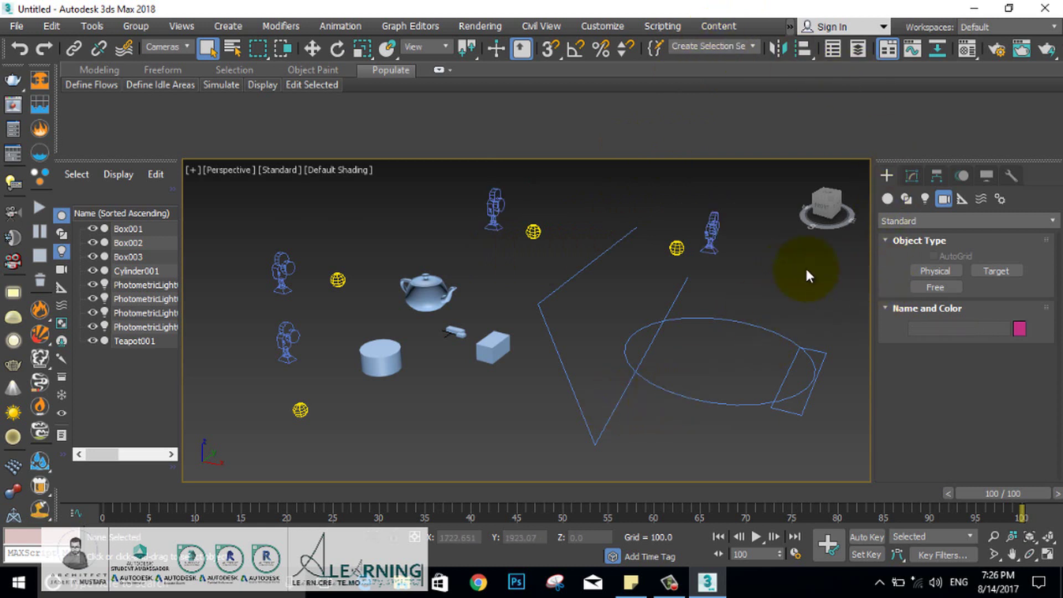
Step: Draw a new box inside the right ellipse and a pointed cone below the scene centre
left_click(888, 199)
left_click(935, 271)
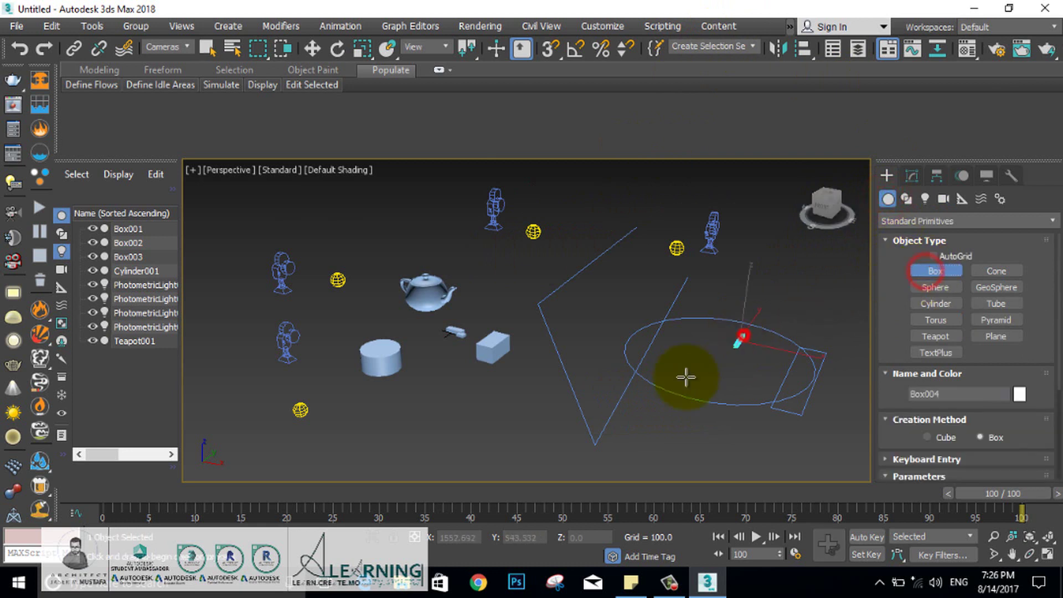
left_click_drag(683, 375, 745, 335)
left_click(742, 311)
left_click(995, 271)
left_click_drag(572, 401, 584, 316)
left_click(589, 304)
left_click(579, 372)
Step: Exit cone creation and recall the 'geometry' named selection set
right_click(448, 405)
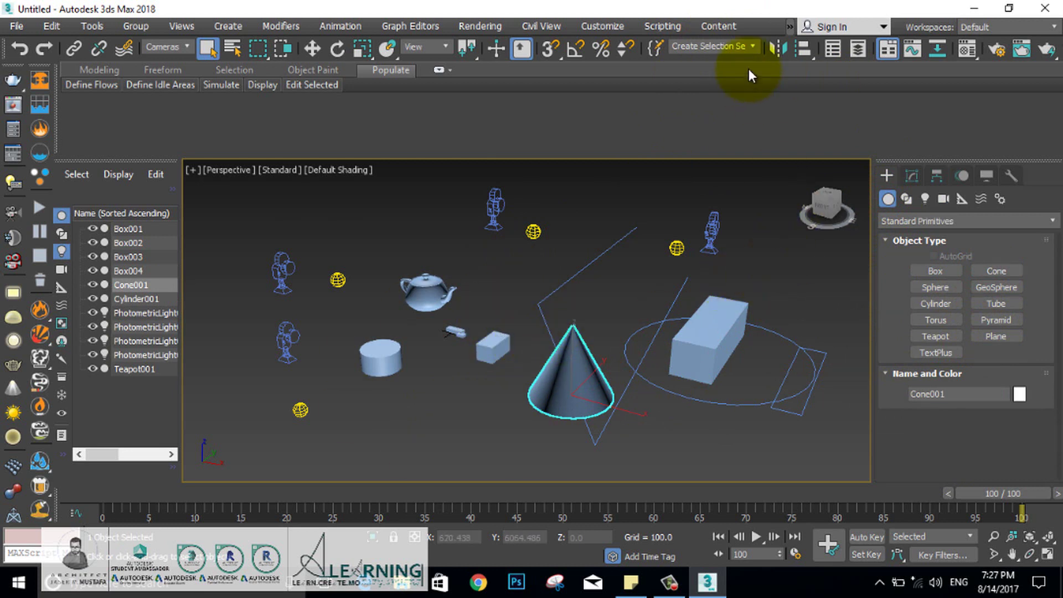
left_click(752, 46)
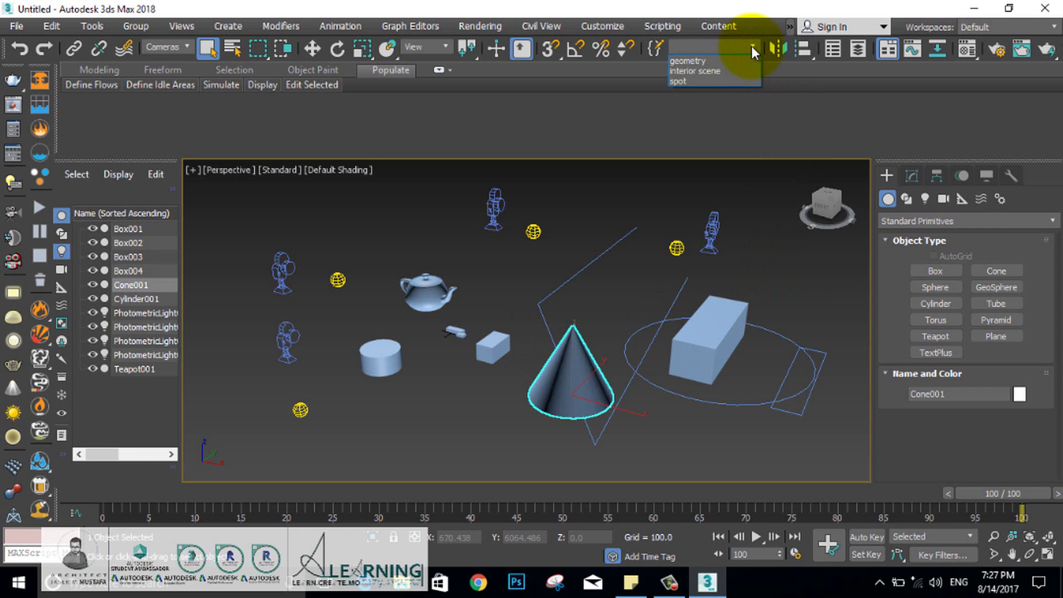
left_click(687, 60)
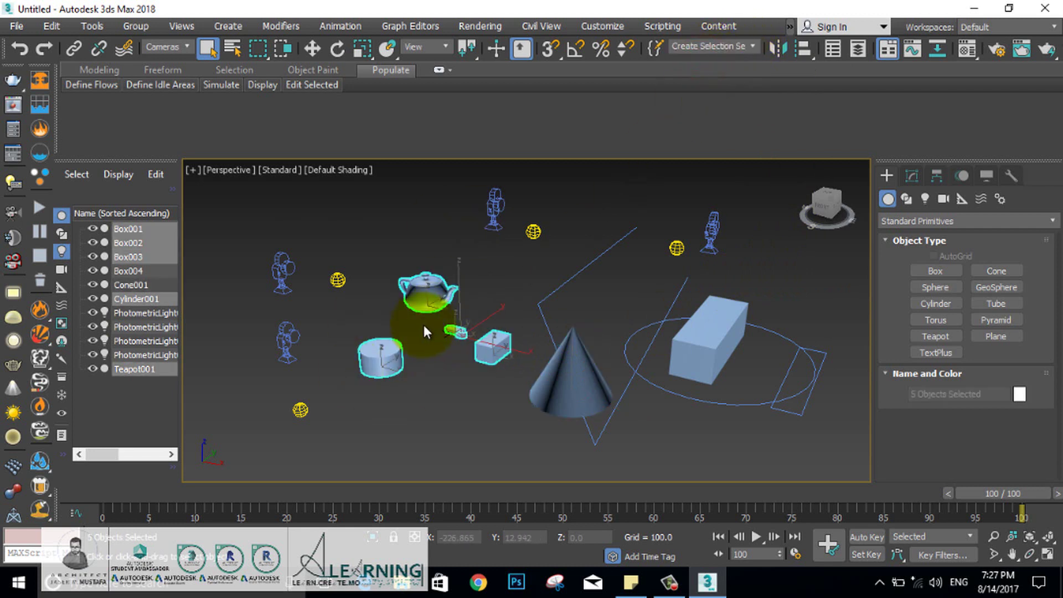